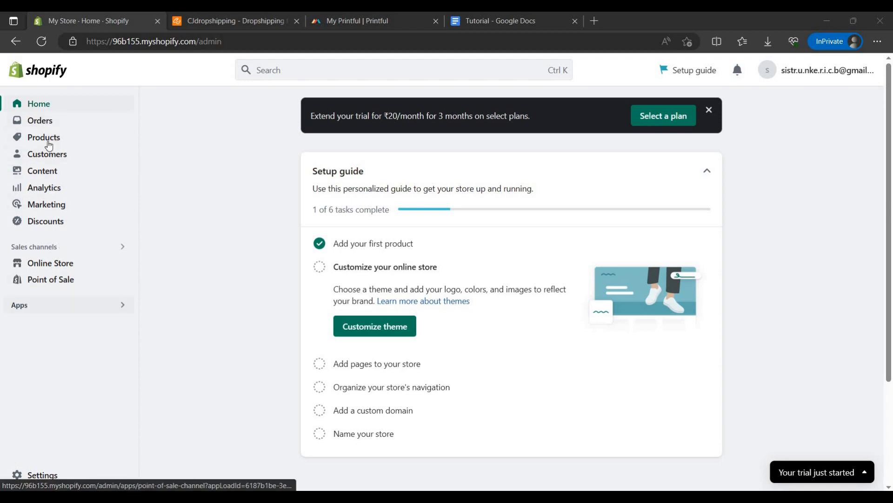
Step: Search the Shopify App Store for "cj" and open the non-sponsored CJdropshipping app listing
click(123, 305)
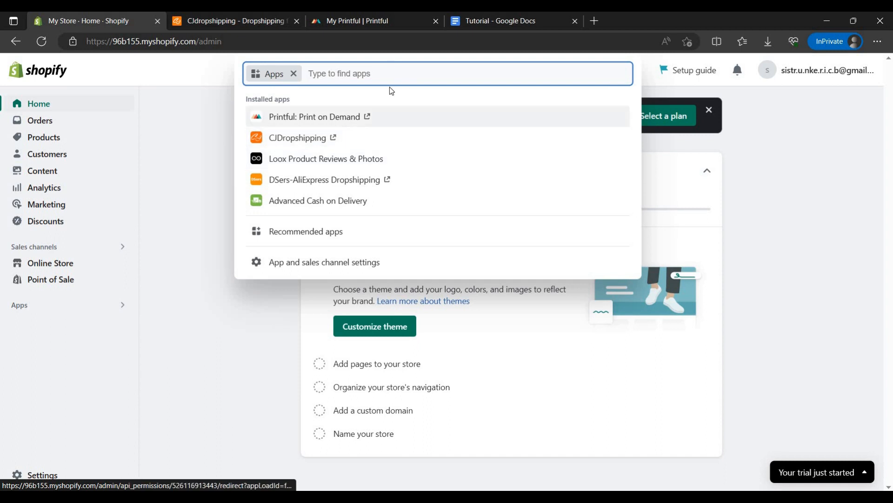
text(cj)
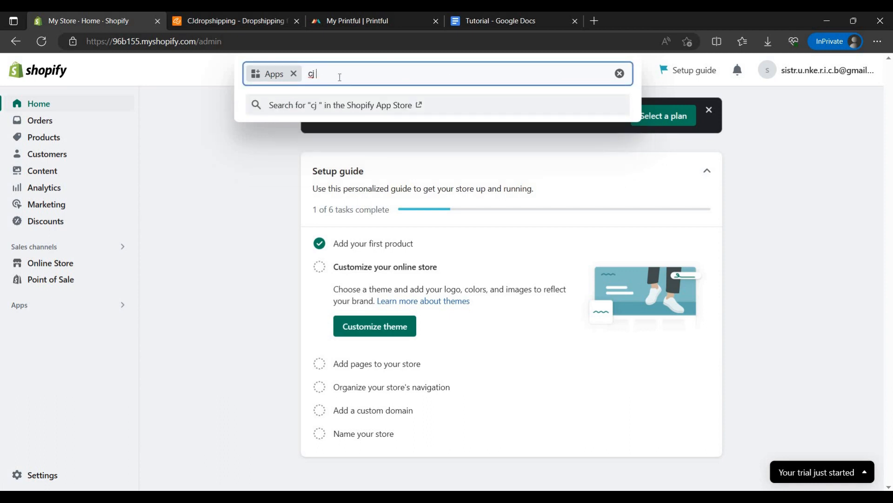
key(Return)
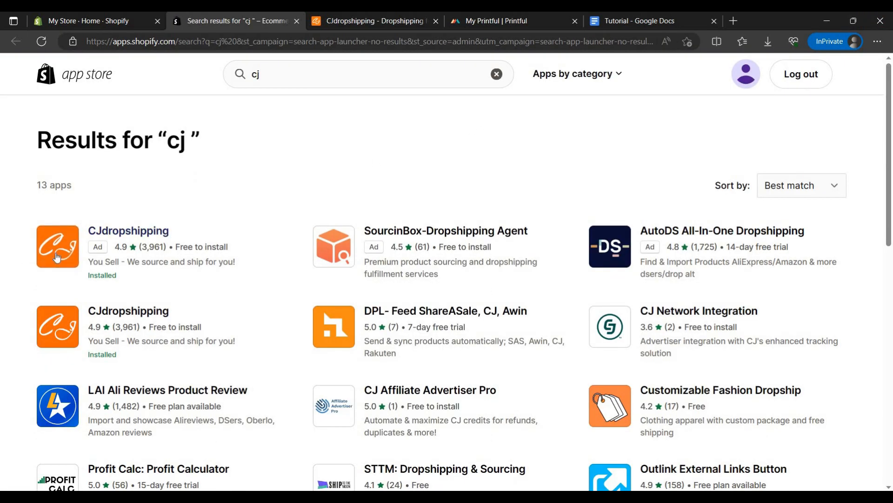
click(47, 343)
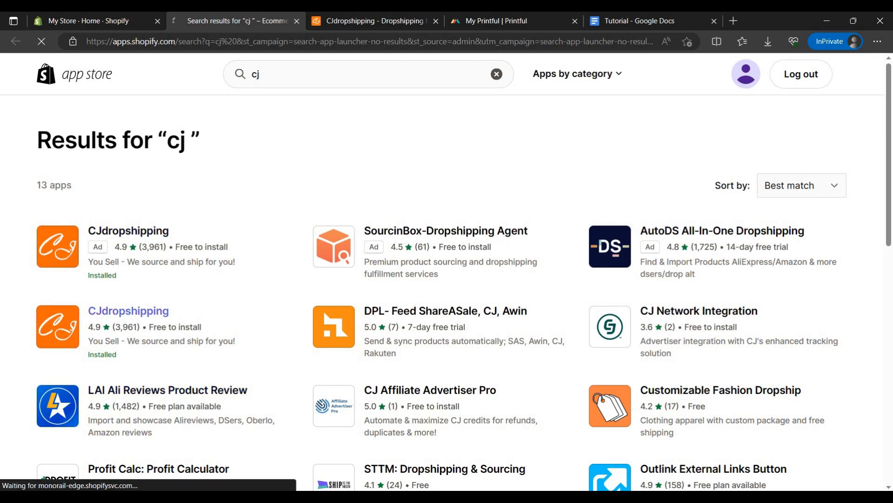
Step: Examine the CJdropshipping app listing, including its feature list, pricing and installation cost note
scroll(275, 266, down, 8)
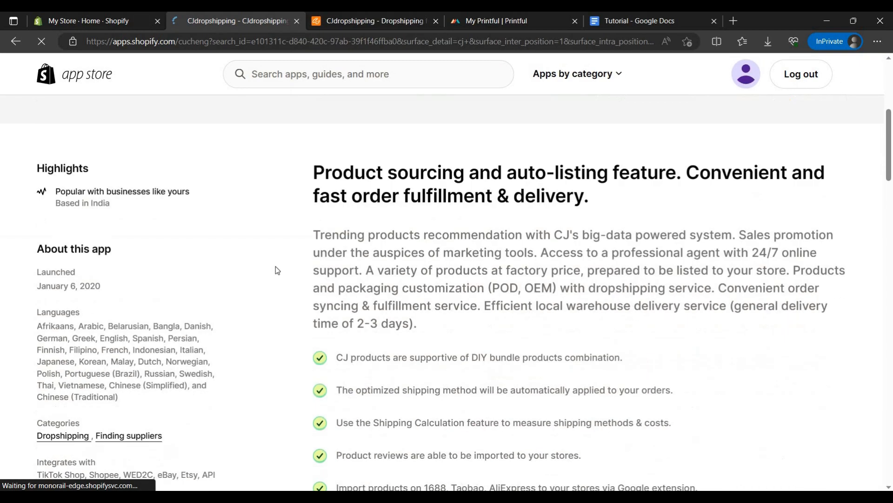
scroll(331, 281, up, 8)
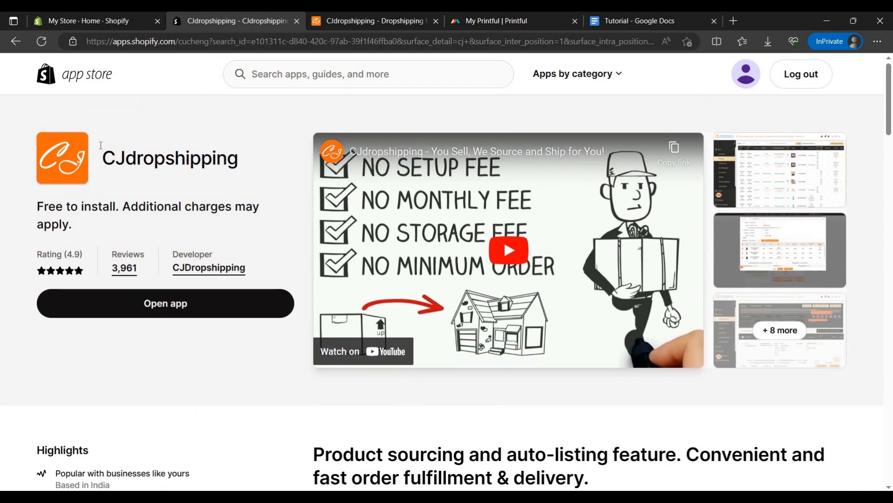
double_click(150, 168)
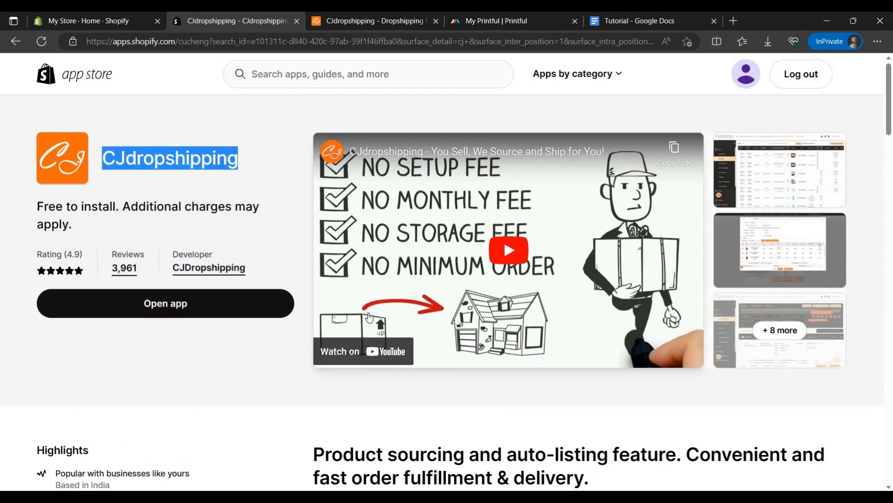
click(284, 232)
scroll(432, 350, down, 7)
drag(343, 309, 671, 440)
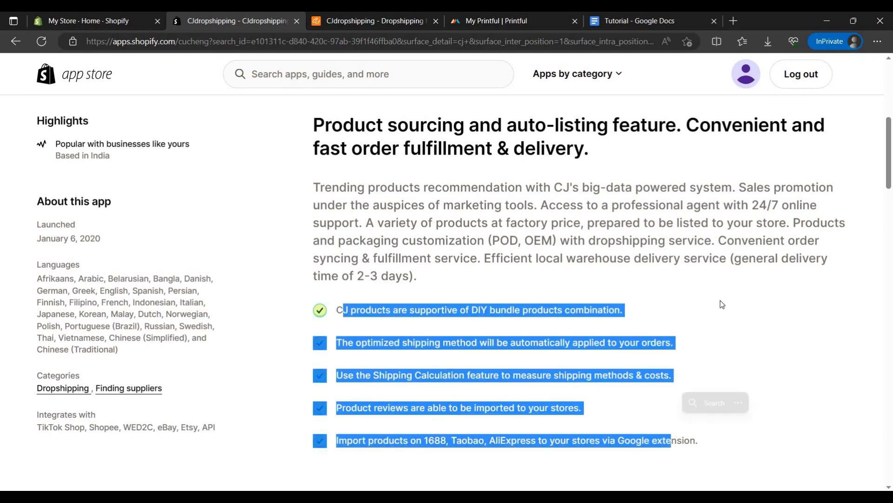
click(312, 314)
scroll(446, 303, down, 4)
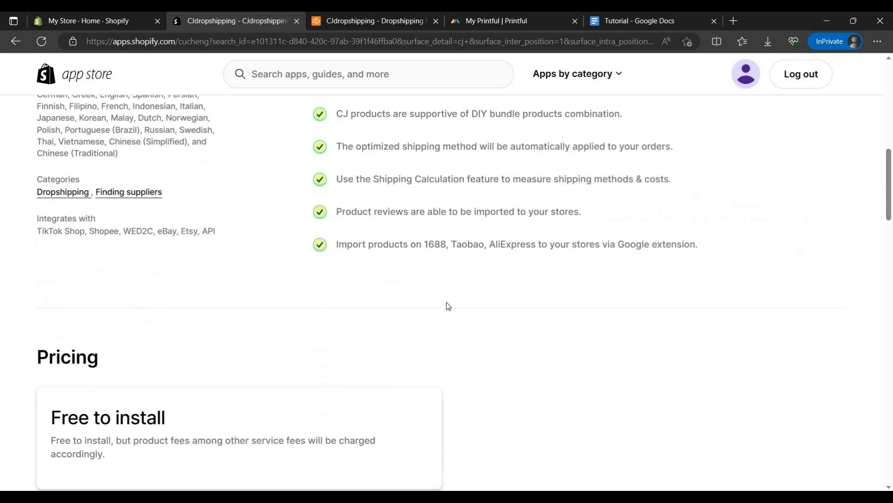
scroll(372, 293, up, 8)
scroll(290, 282, up, 3)
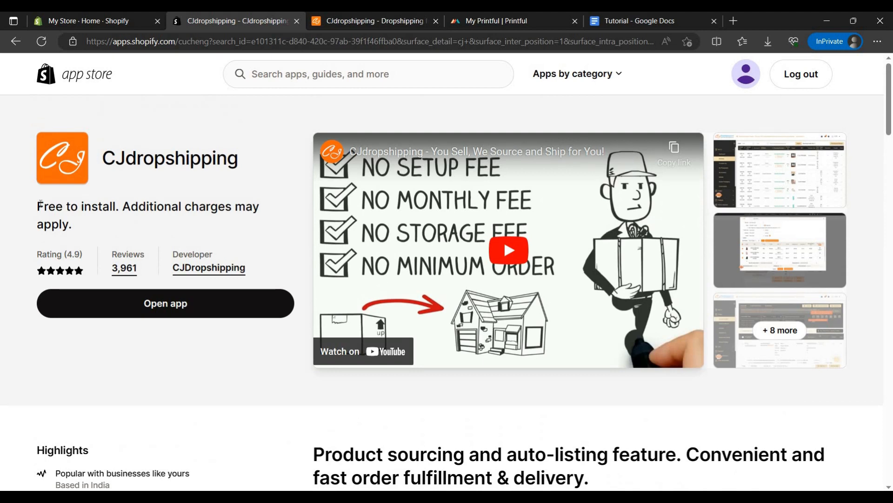
drag(37, 207, 80, 209)
click(199, 118)
Step: Switch to the CJdropshipping website and dismiss the welcome assistant's pop-up
click(326, 16)
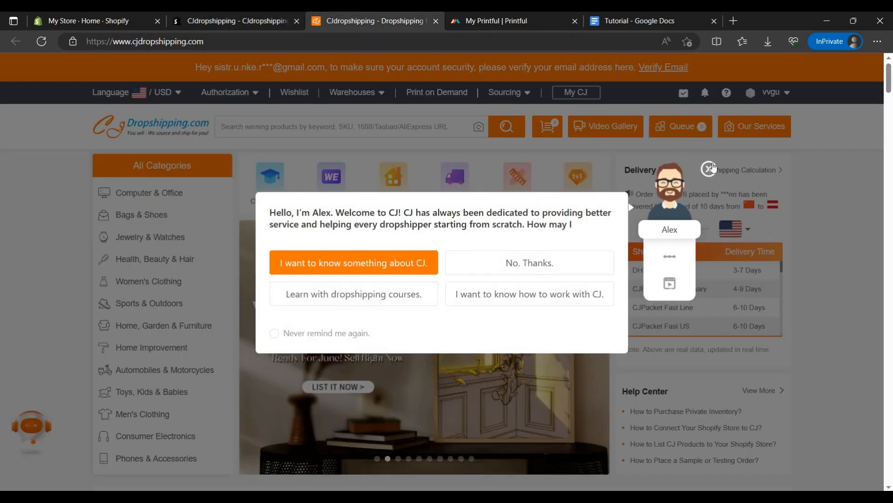
click(708, 166)
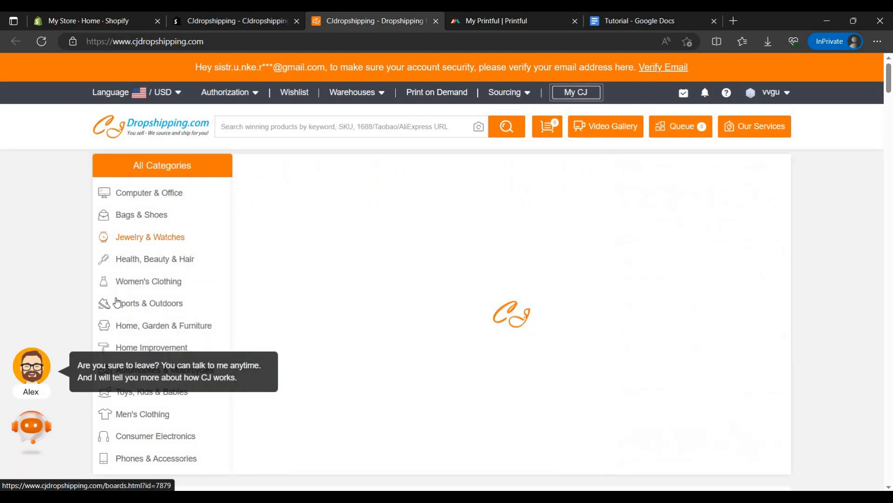
mouse_move(118, 303)
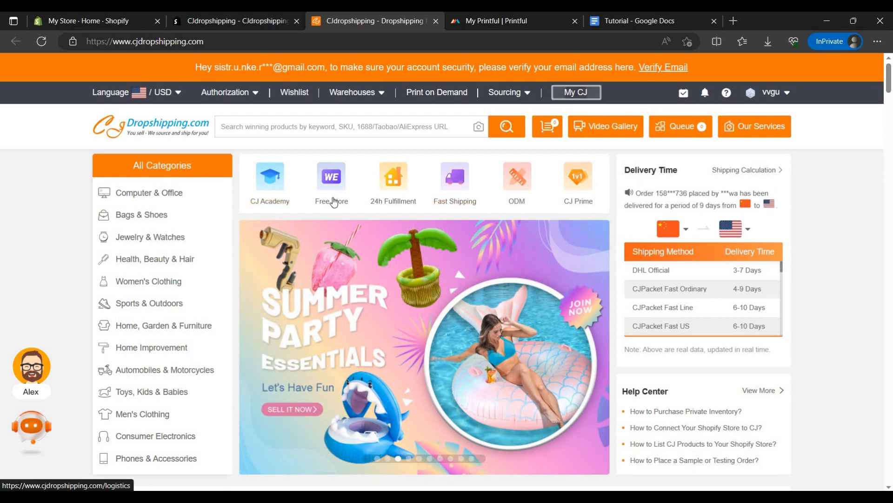
Step: Examine the shipping methods with their delivery times and the Trending Products on the CJdropshipping home page
scroll(716, 342, down, 3)
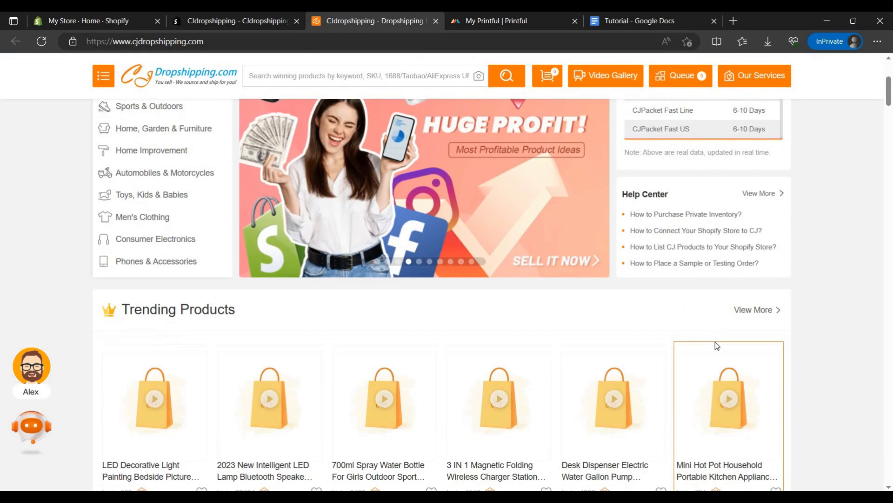
scroll(750, 162, down, 1)
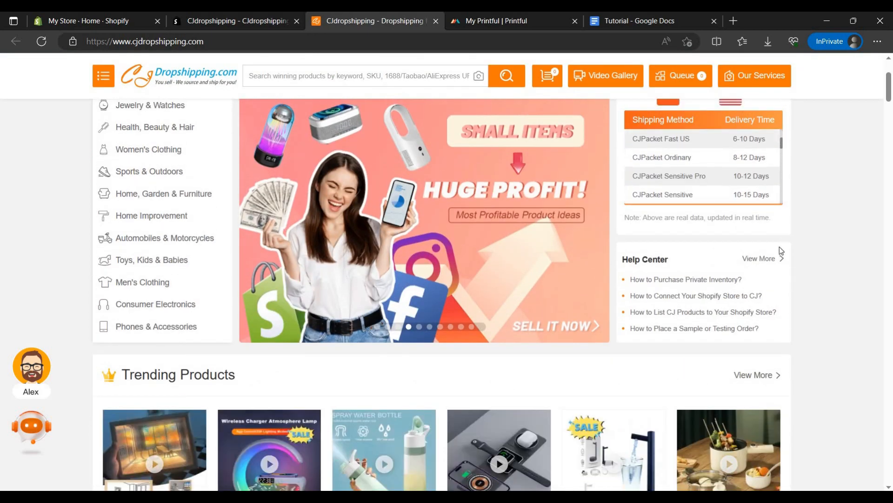
scroll(757, 188, up, 1)
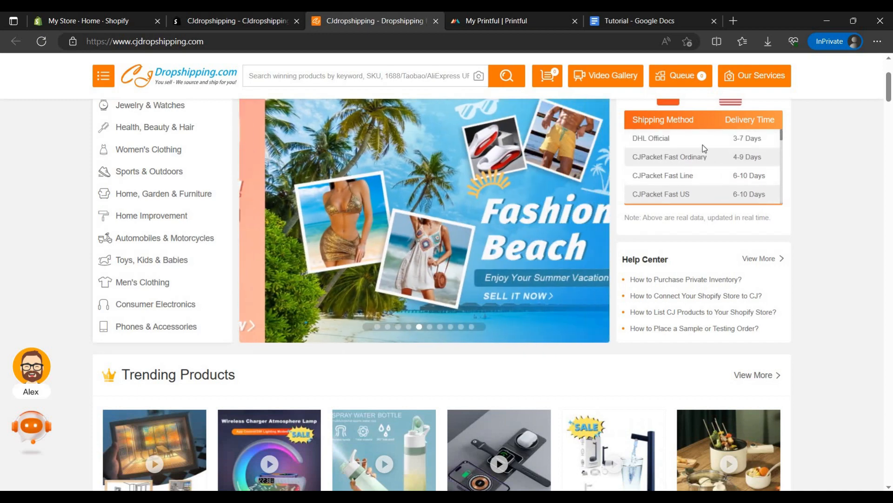
scroll(511, 279, down, 6)
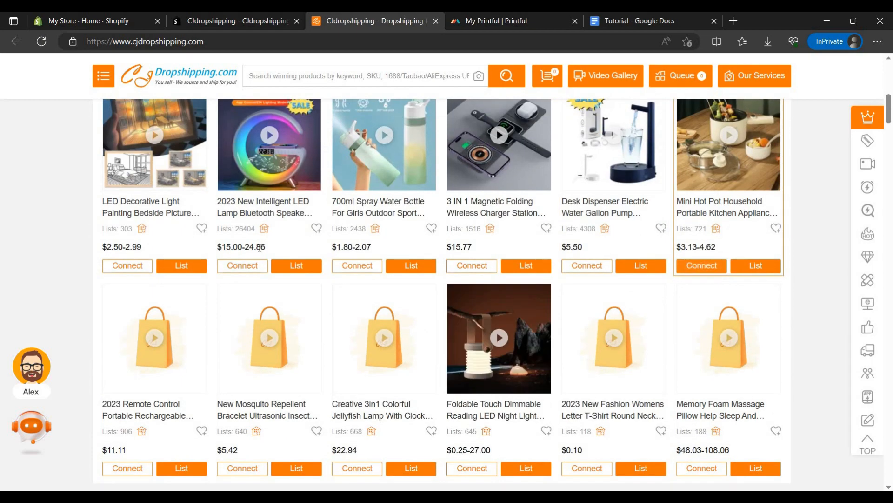
scroll(566, 256, up, 3)
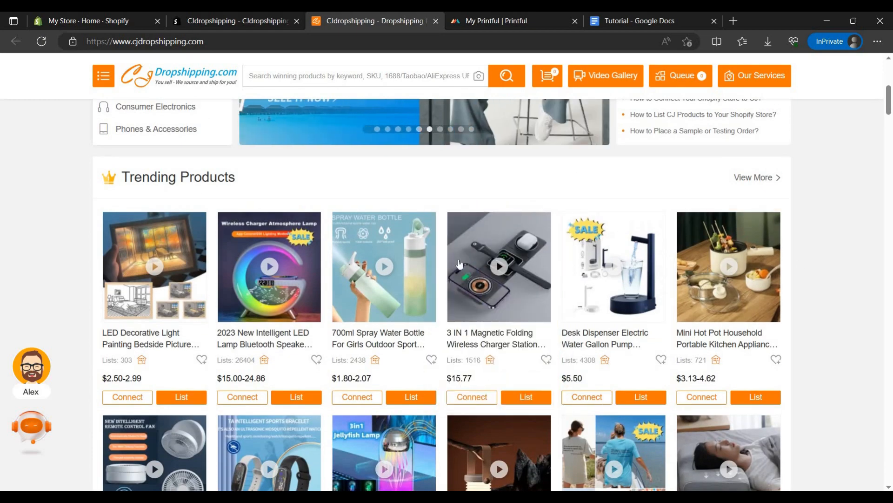
scroll(490, 263, down, 1)
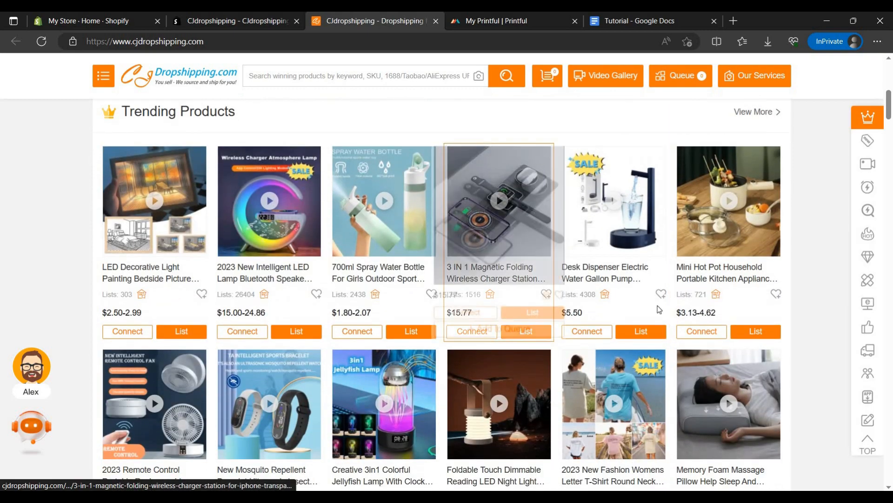
scroll(726, 284, down, 2)
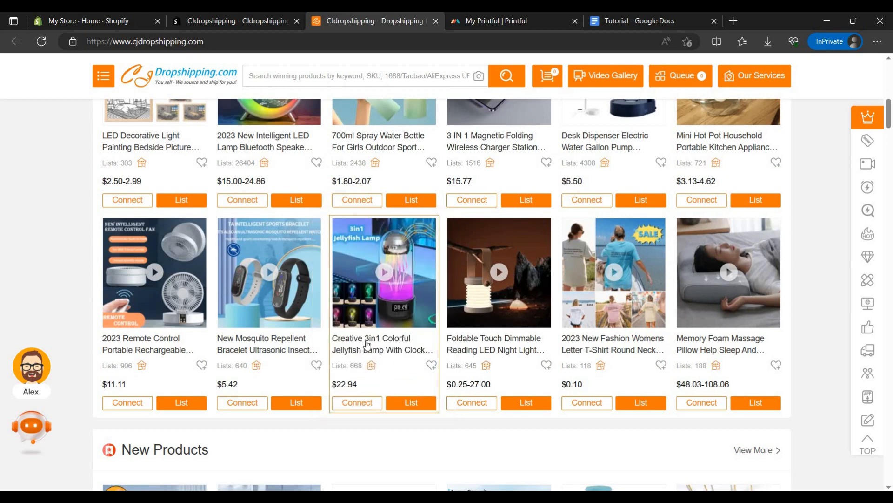
Step: Open the Creative 3in1 Colorful Jellyfish Lamp from Trending Products and start listing it to the Shopify store
click(367, 343)
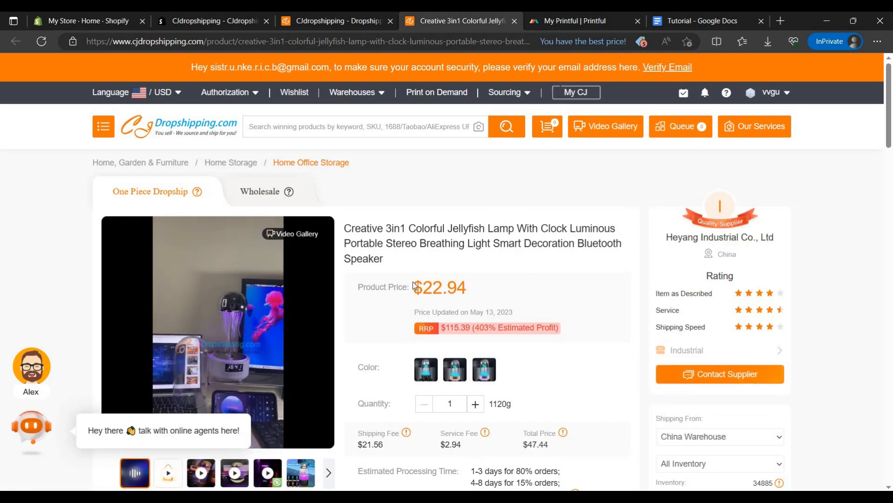
scroll(474, 329, down, 3)
scroll(512, 391, down, 2)
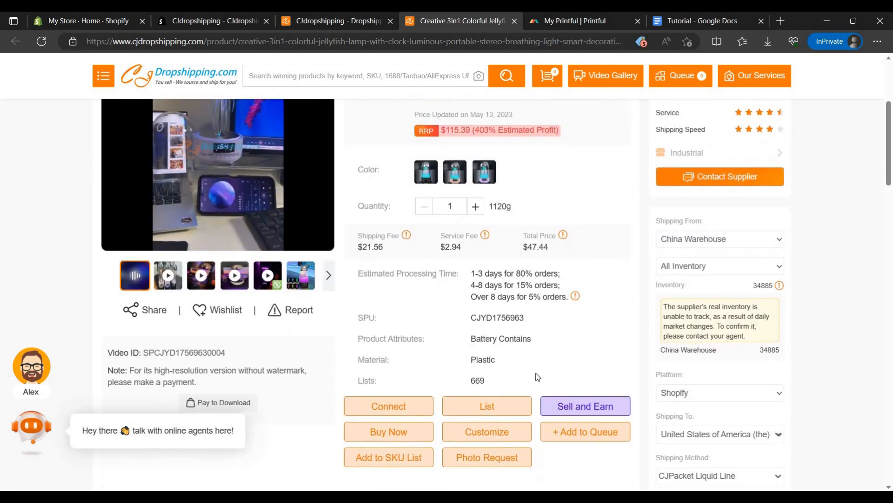
click(512, 403)
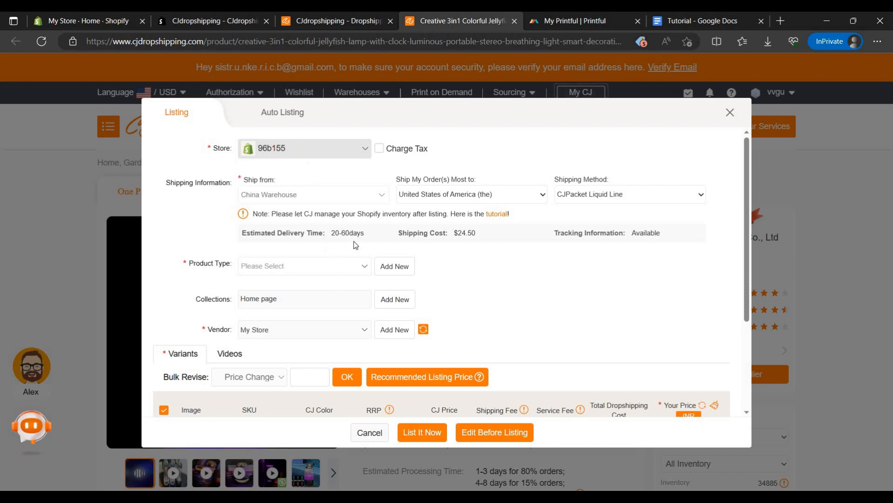
Step: Add a new product type named "sample" to the lamp's listing
click(336, 264)
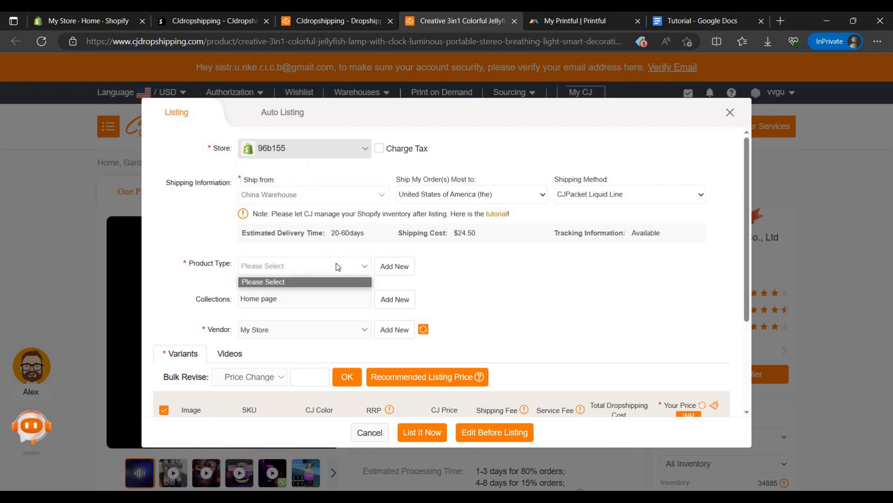
click(393, 266)
click(253, 268)
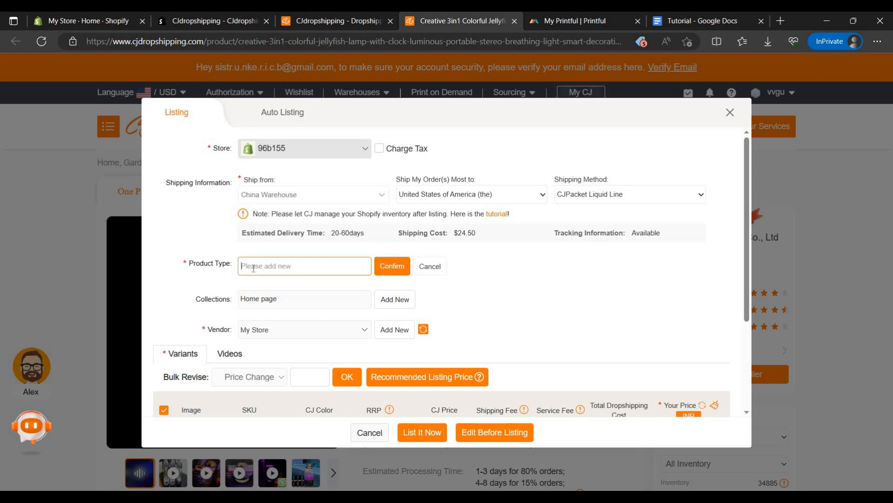
text(sample)
click(398, 270)
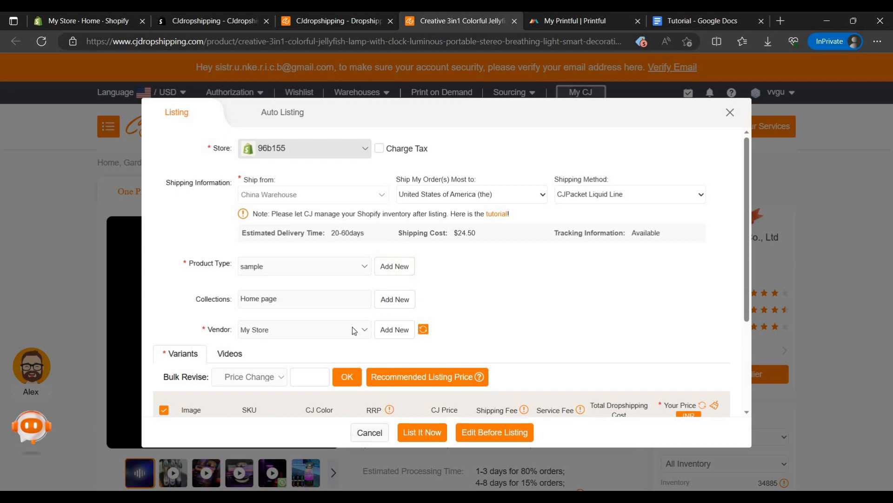
Step: Add a new vendor named "sample" to the lamp's listing
click(354, 331)
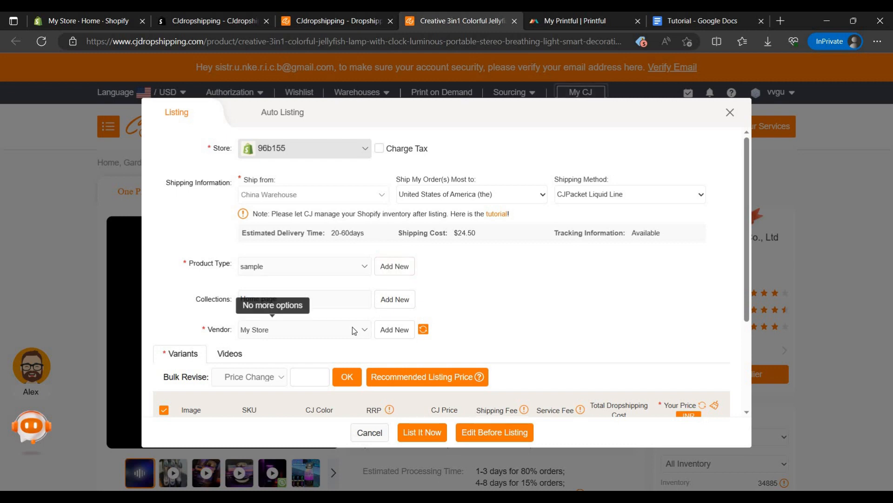
click(396, 331)
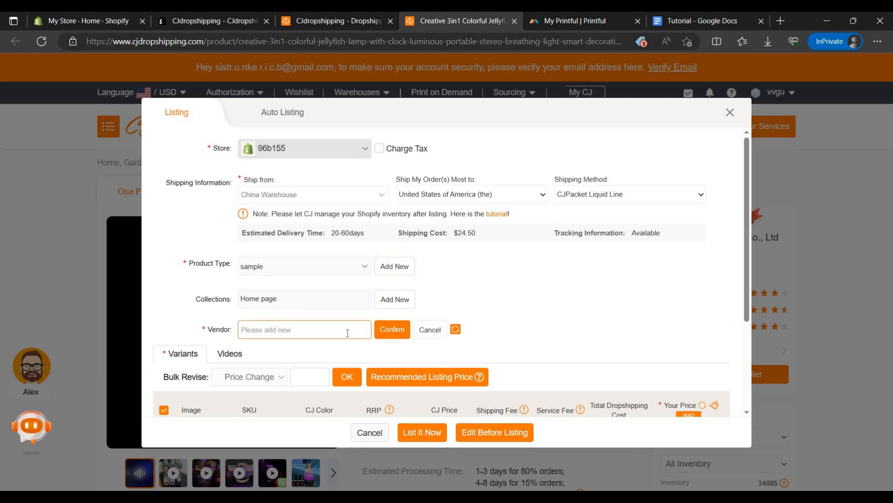
text(sample)
click(393, 330)
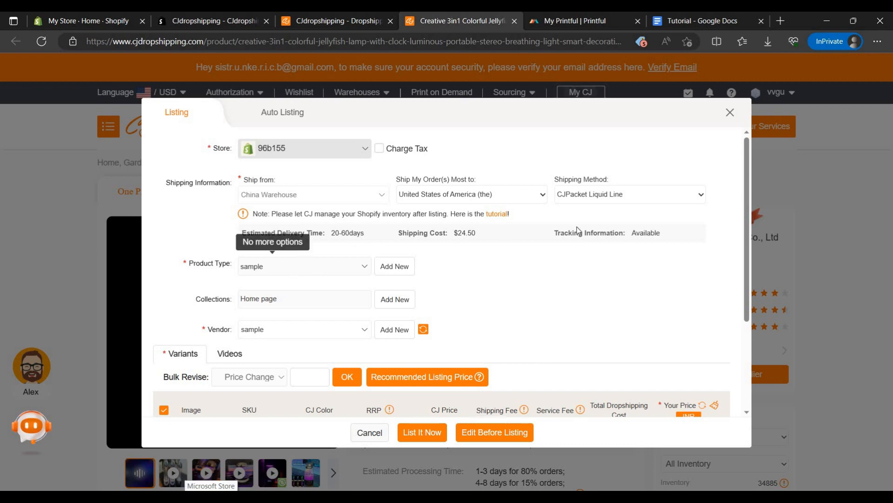
Step: Apply the recommended listing price to the Gray, Pink and Purple variants and refresh their store prices
scroll(580, 235, down, 3)
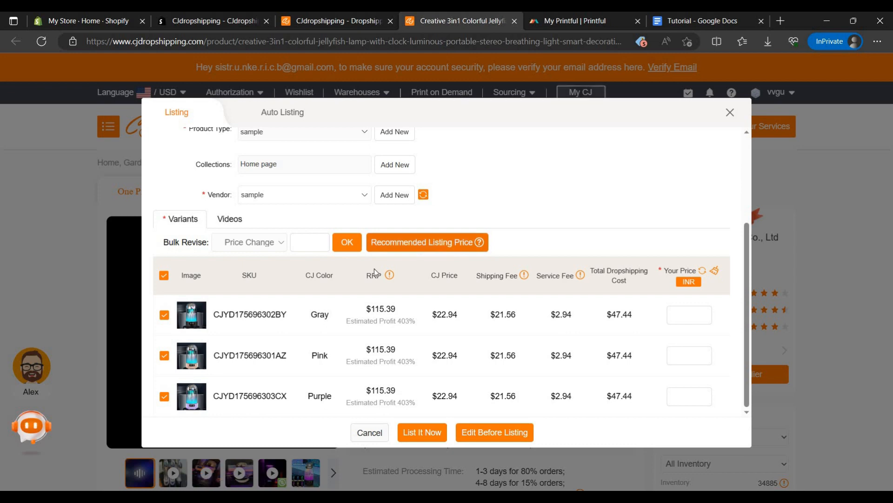
click(409, 249)
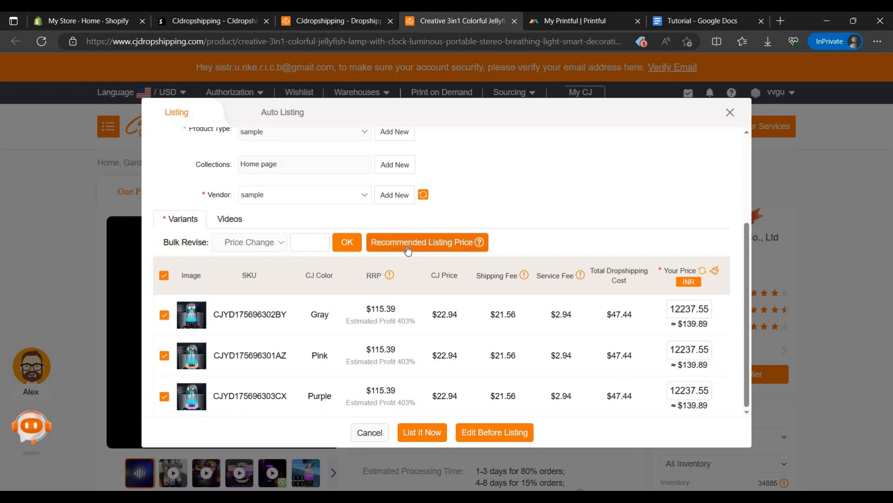
click(703, 272)
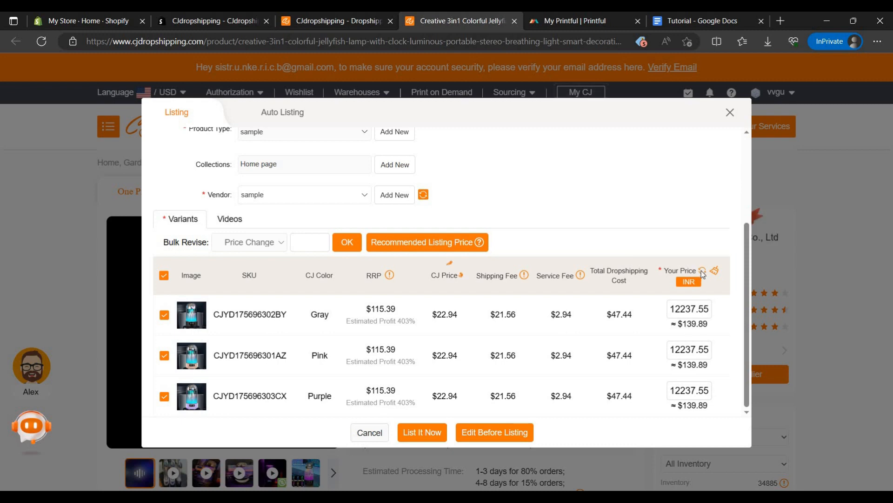
click(486, 249)
Step: Set the store price of the Gray, Pink and Purple variants to 1237.55 INR each
click(679, 308)
key(BackSpace)
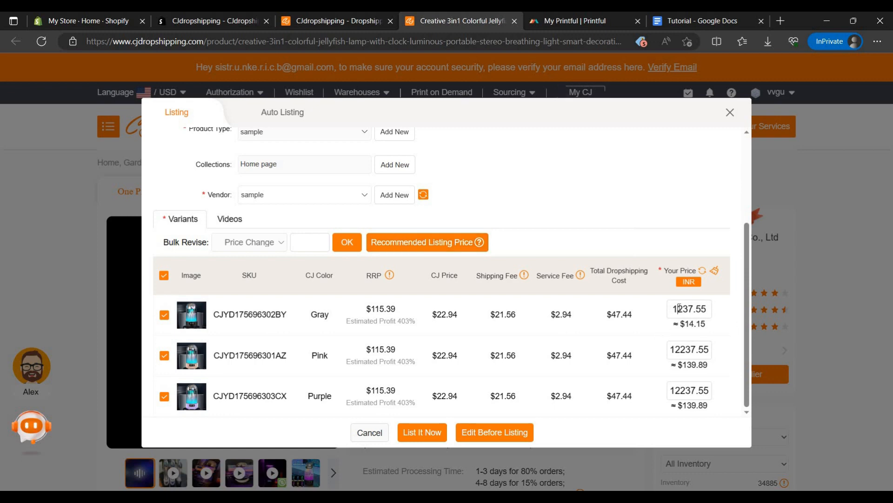
click(680, 353)
key(BackSpace)
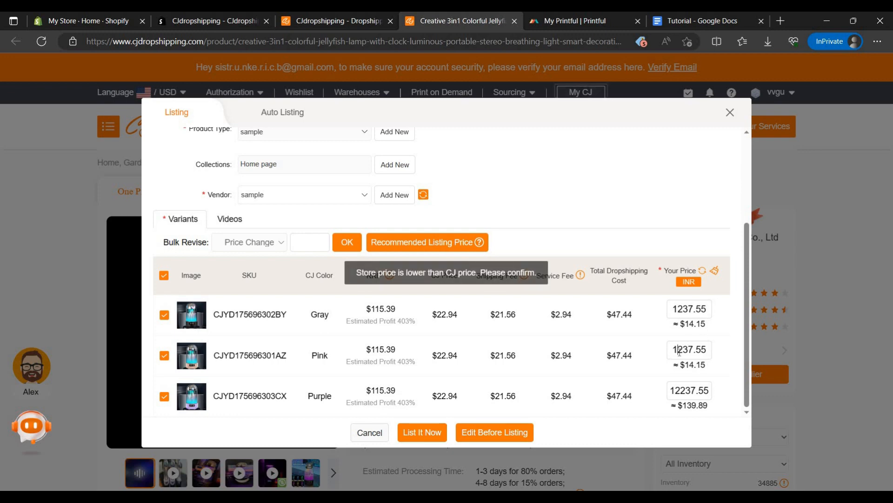
click(680, 390)
key(BackSpace)
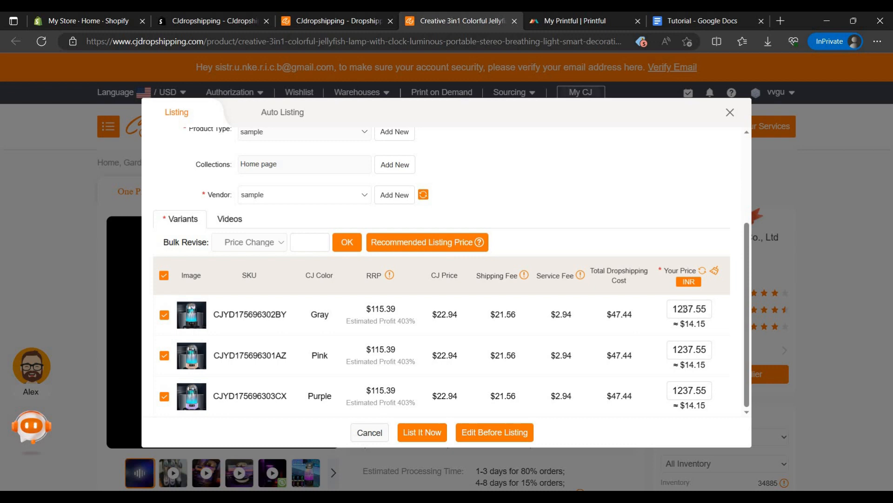
Step: Set the store price of the Gray, Pink and Purple variants to 12237.55 INR each and check their estimated profit
click(453, 242)
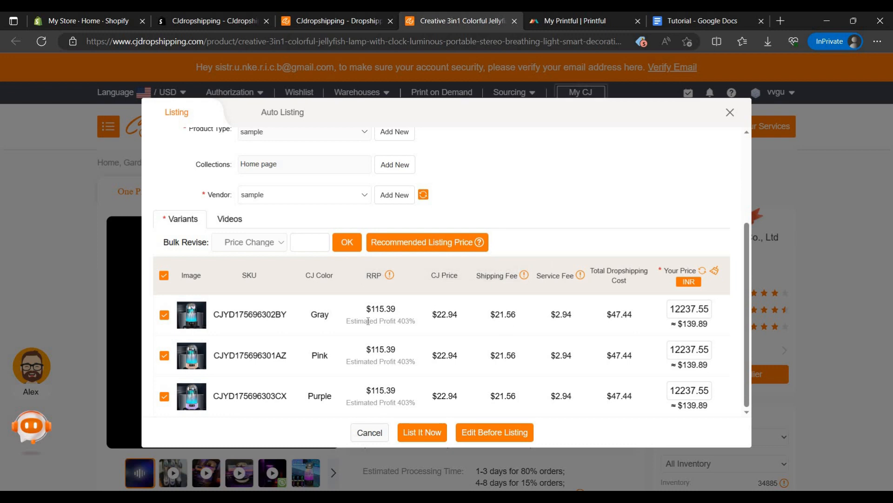
drag(371, 309, 384, 321)
drag(378, 362, 374, 362)
click(363, 360)
Step: Exclude the Gray variant and list the lamp in the store with only the Pink and Purple variants
click(164, 315)
click(438, 436)
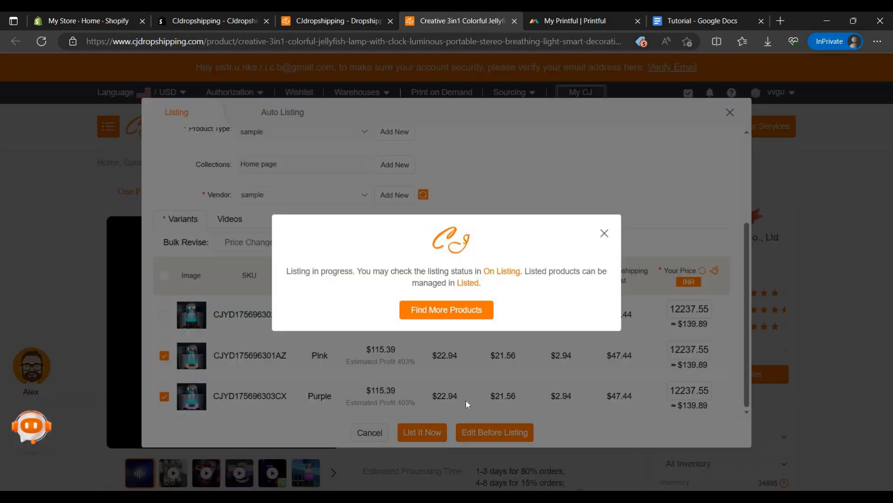
Step: Check the lamp's on-listing status, dismiss the assistant's prompt, and view its store connection
click(496, 271)
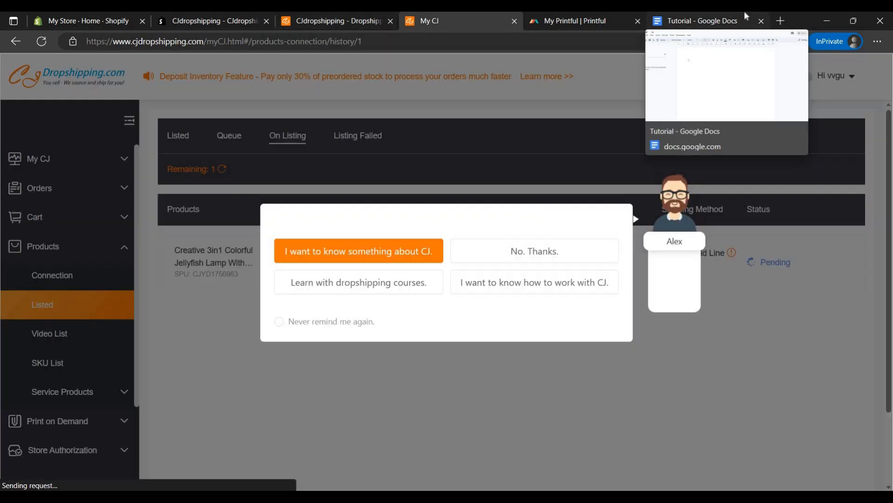
click(714, 176)
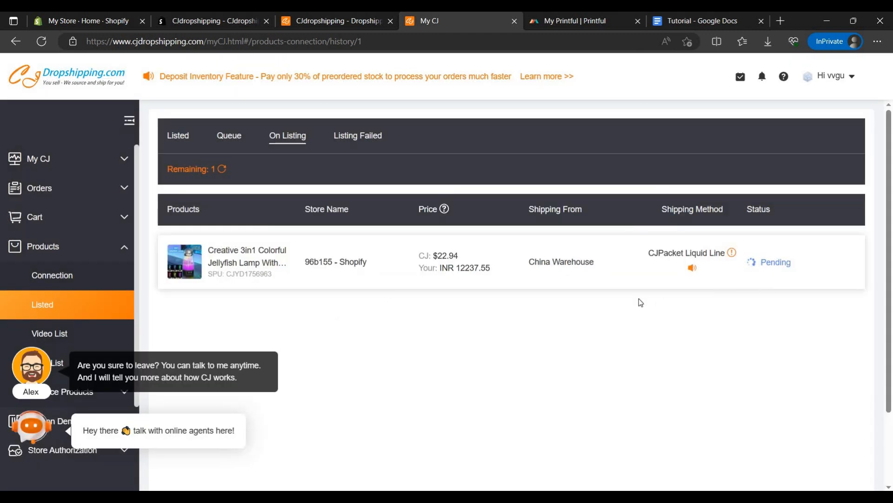
click(39, 274)
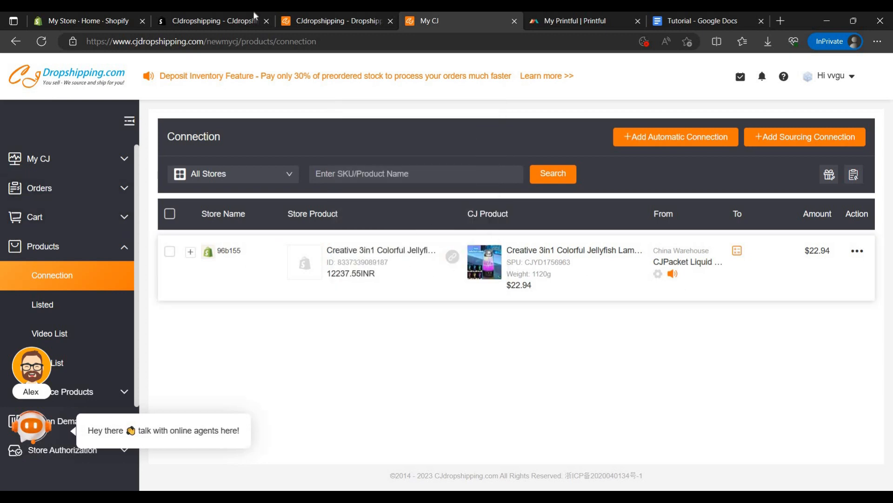
Step: Switch to the Shopify admin and look through the store's product list for the jellyfish lamp
click(84, 20)
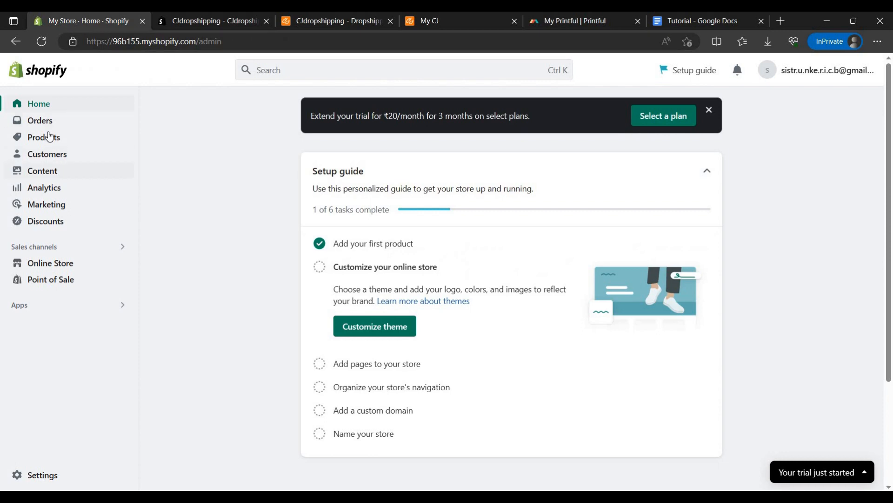
click(50, 137)
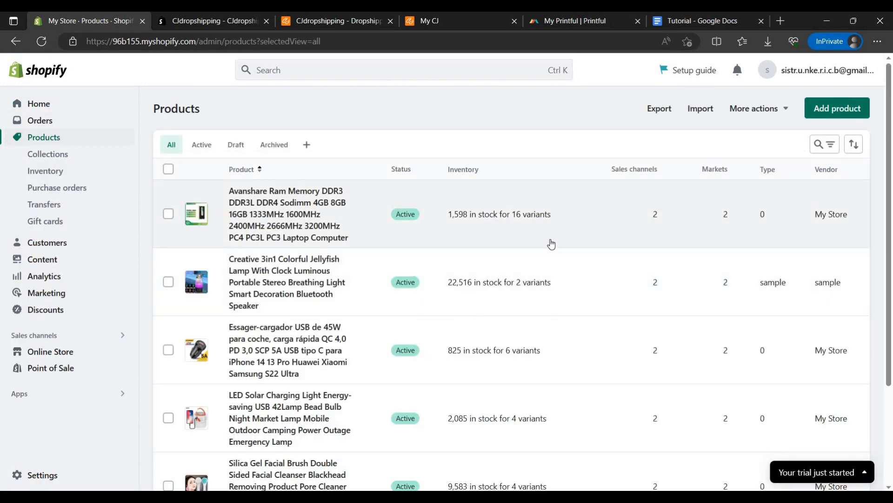
scroll(512, 390, down, 3)
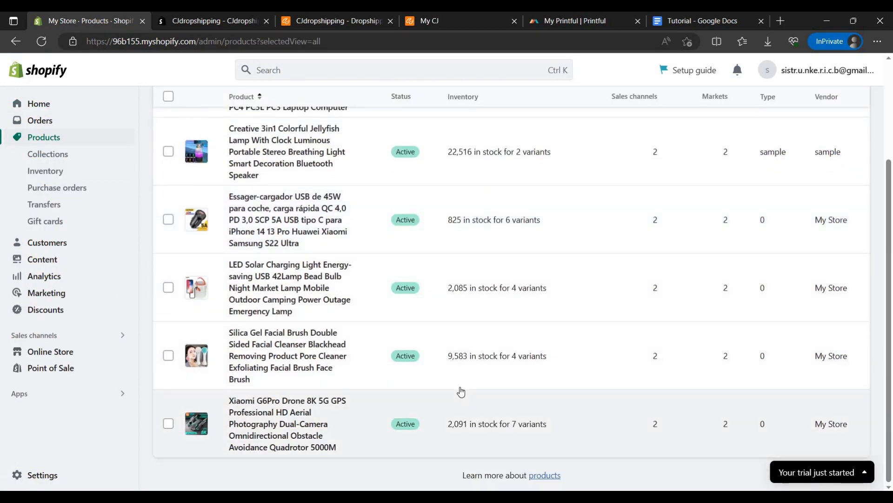
scroll(371, 423, up, 3)
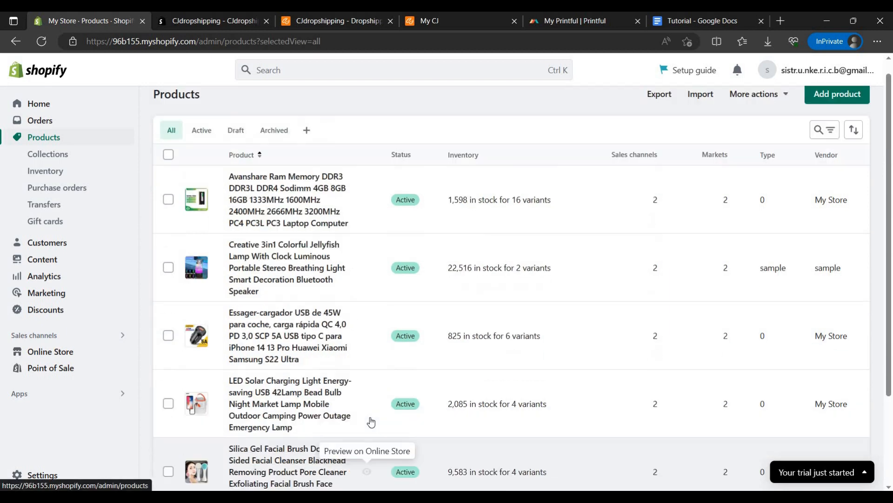
Step: Close the CJdropshipping page of the Shopify App Store and return to the My CJ connection page
click(345, 21)
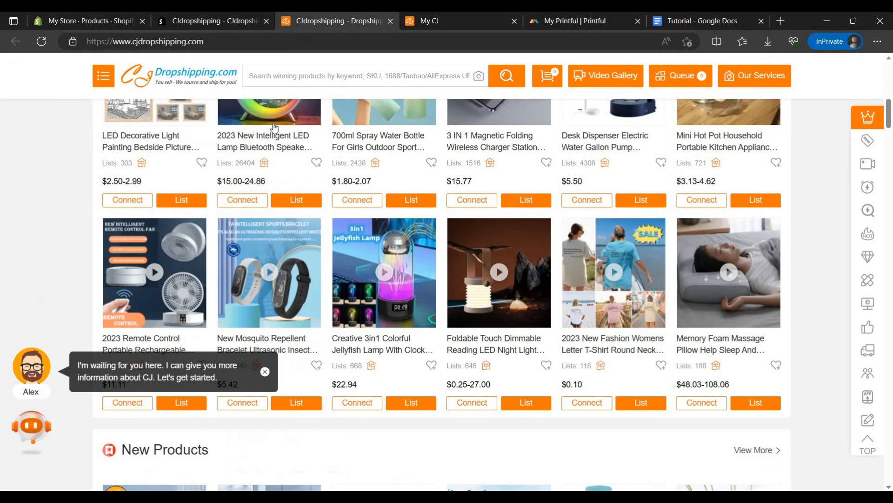
click(223, 17)
click(428, 18)
click(250, 21)
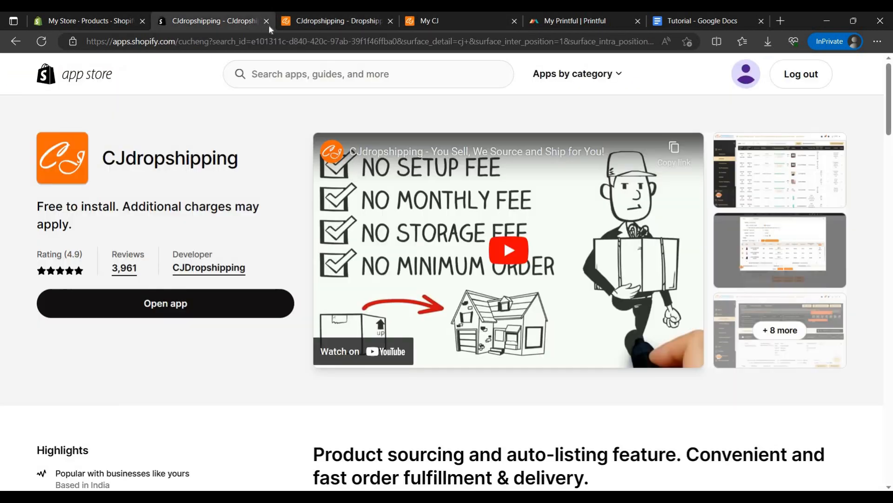
click(269, 24)
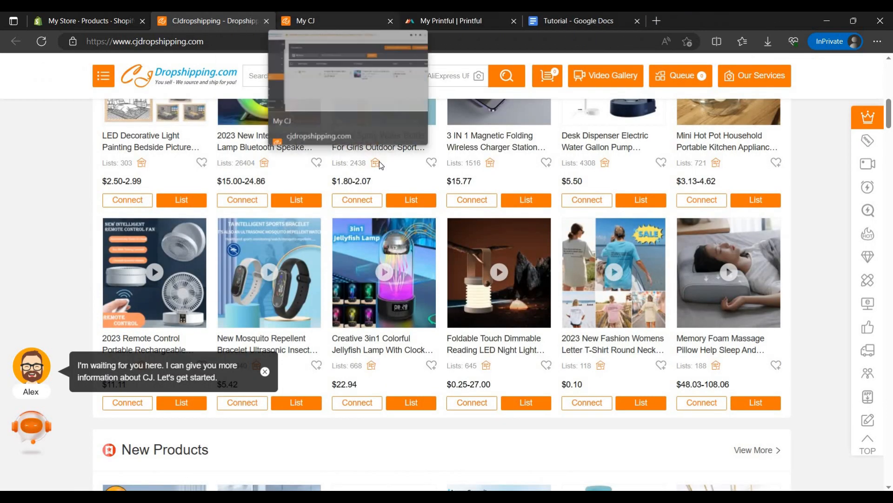
click(325, 20)
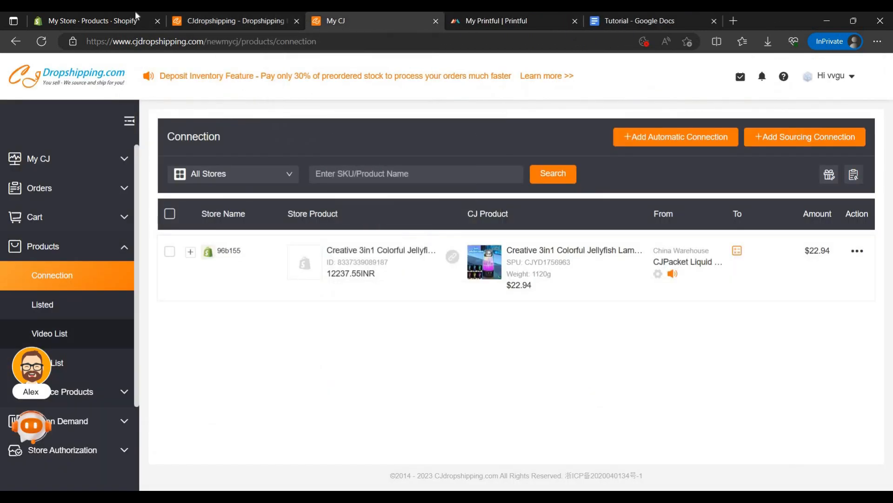
Step: Return to Shopify, reload the product list, and look through the listed products
click(137, 17)
click(38, 41)
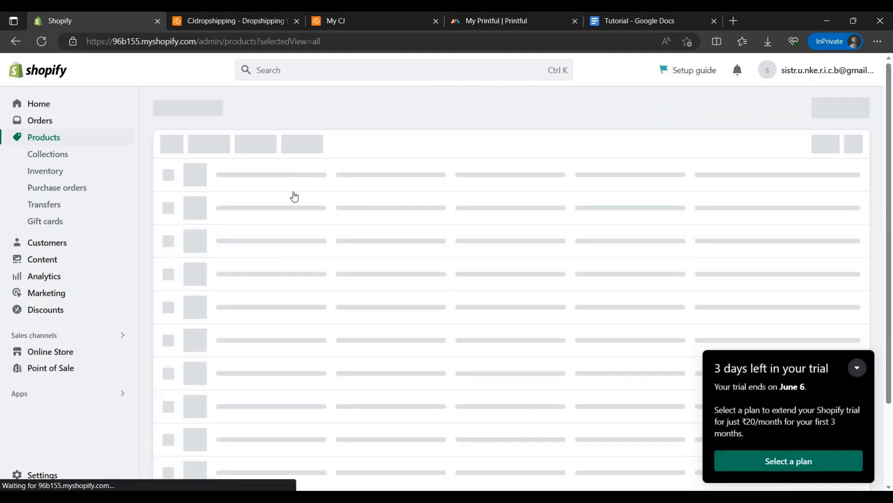
scroll(380, 230, down, 3)
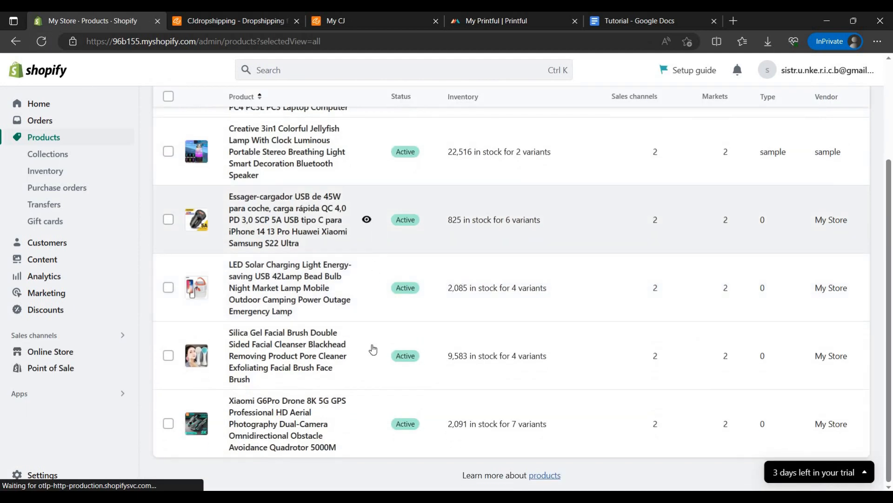
scroll(345, 365, up, 2)
scroll(345, 365, up, 1)
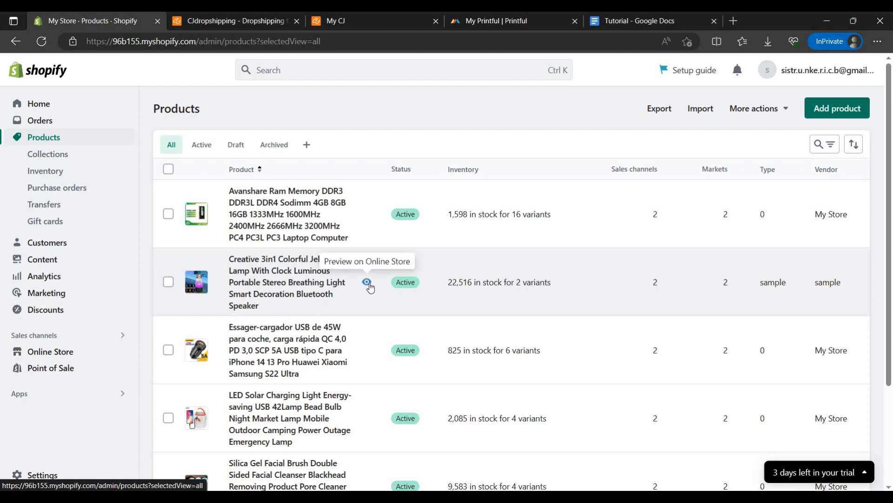
Step: Preview the Creative 3in1 Colorful Jellyfish Lamp on the online store and examine its price, color options, description and images
click(367, 282)
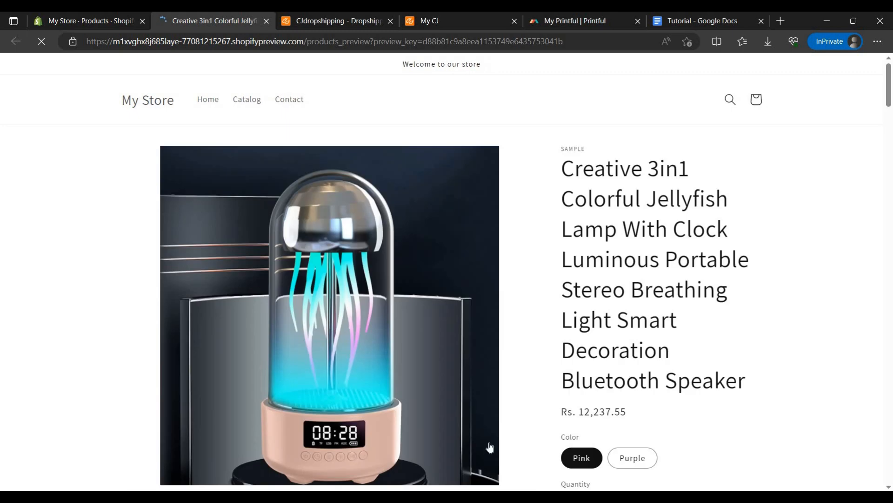
scroll(581, 343, down, 1)
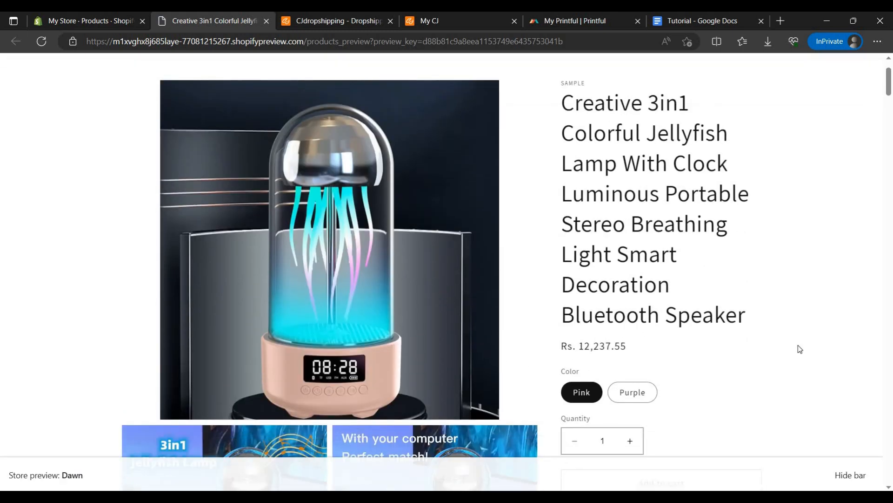
scroll(78, 396, down, 2)
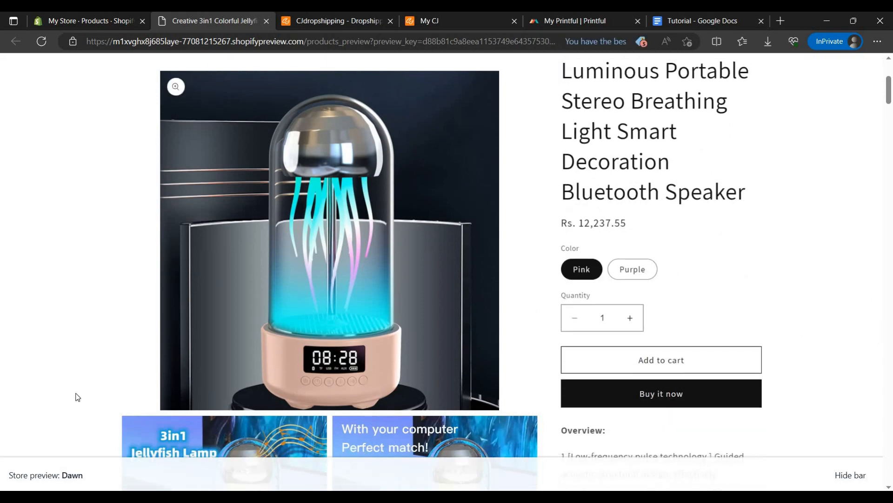
scroll(78, 397, down, 4)
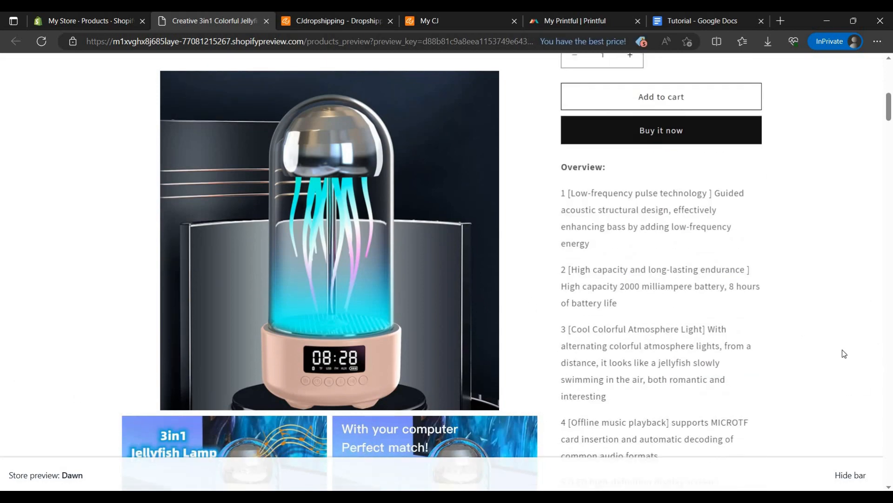
scroll(842, 350, down, 15)
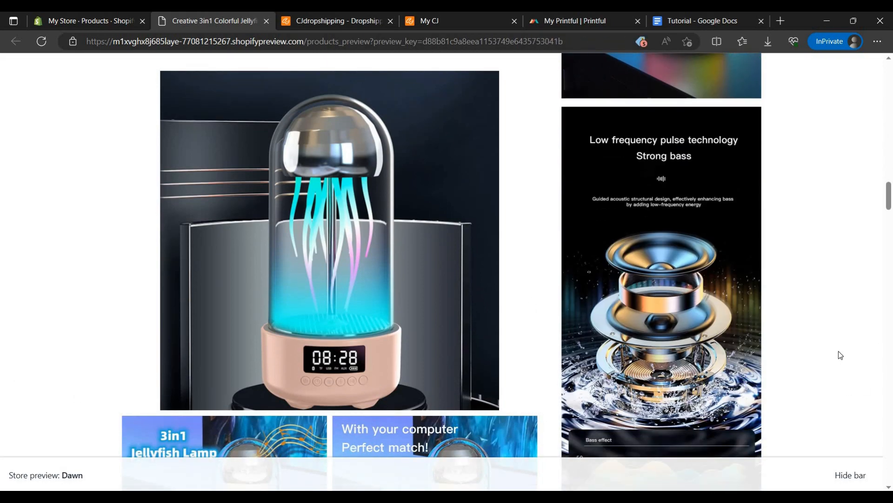
scroll(839, 355, down, 20)
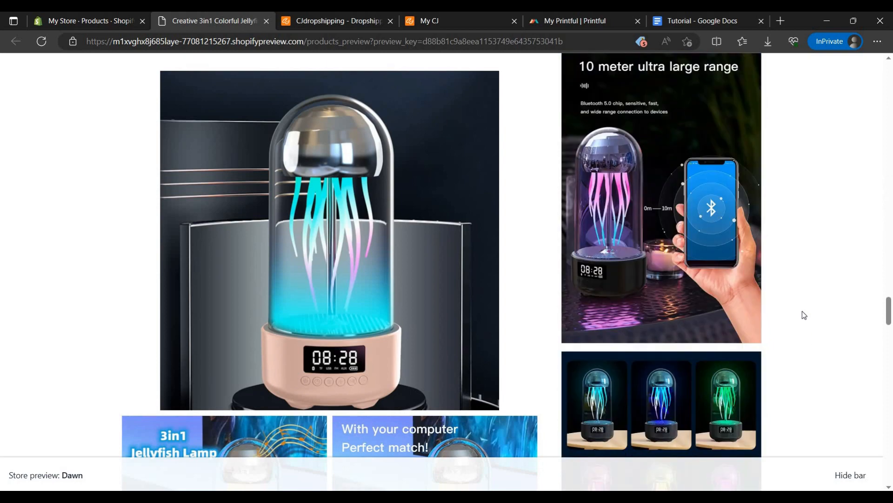
scroll(808, 309, down, 20)
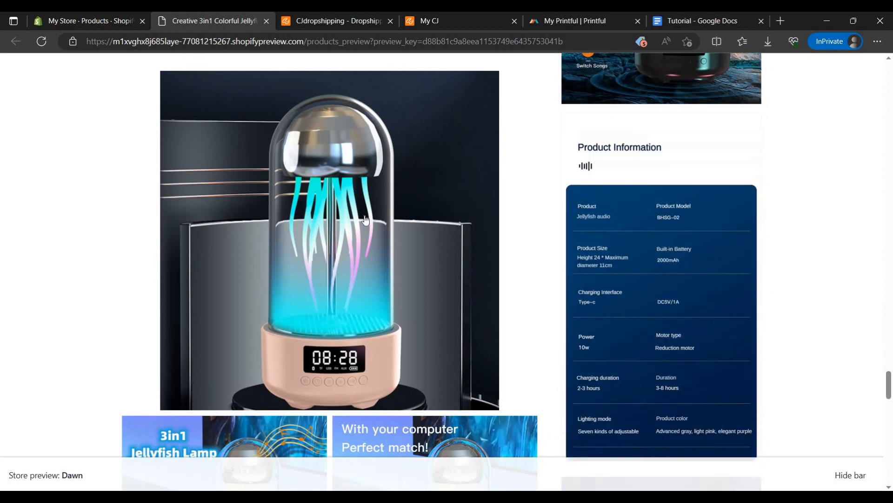
scroll(365, 220, down, 5)
click(326, 20)
Step: Close the lamp preview and the CJdropshipping home page, and return to the Shopify product list
click(263, 22)
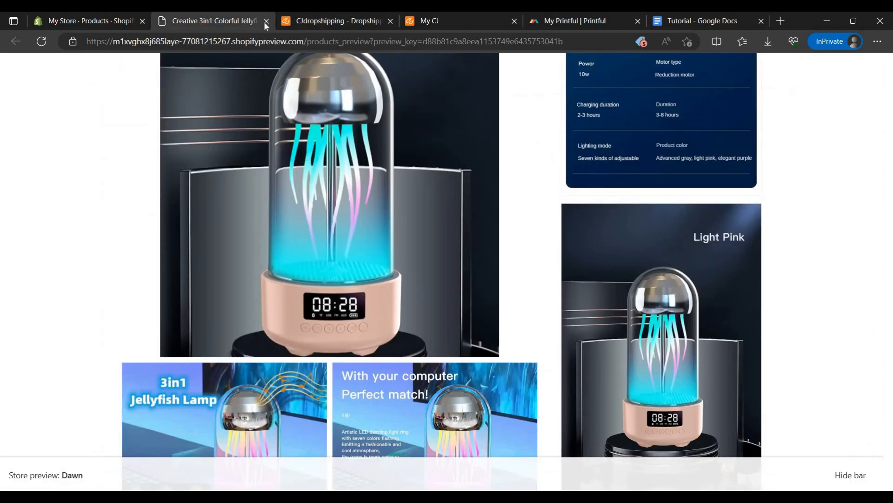
click(266, 22)
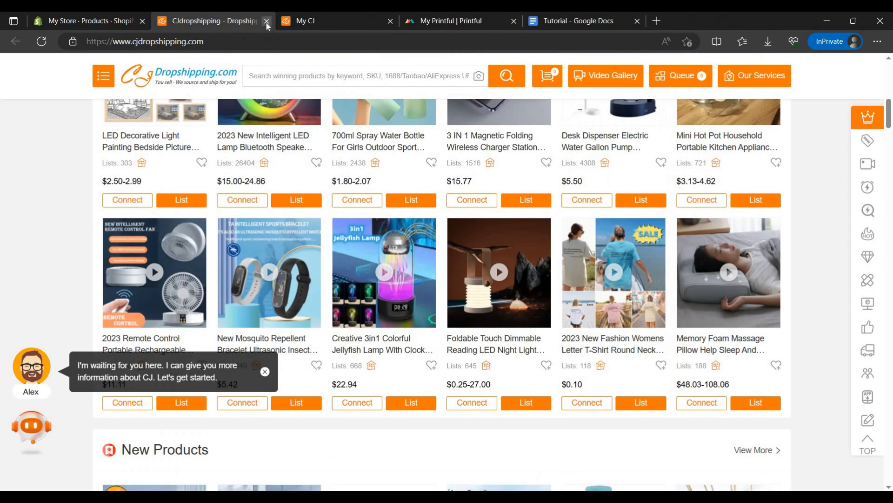
click(266, 23)
click(137, 16)
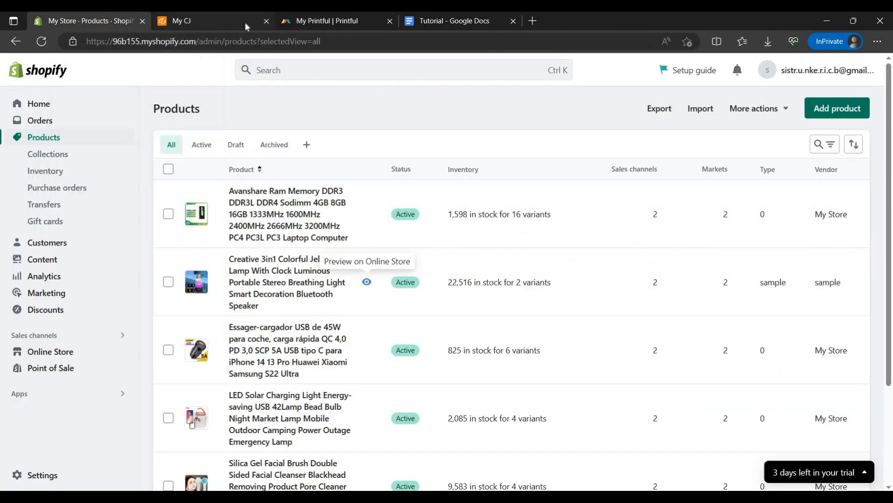
Step: Switch to the Printful dashboard and dismiss the limited browser functionality notice
click(244, 22)
click(339, 20)
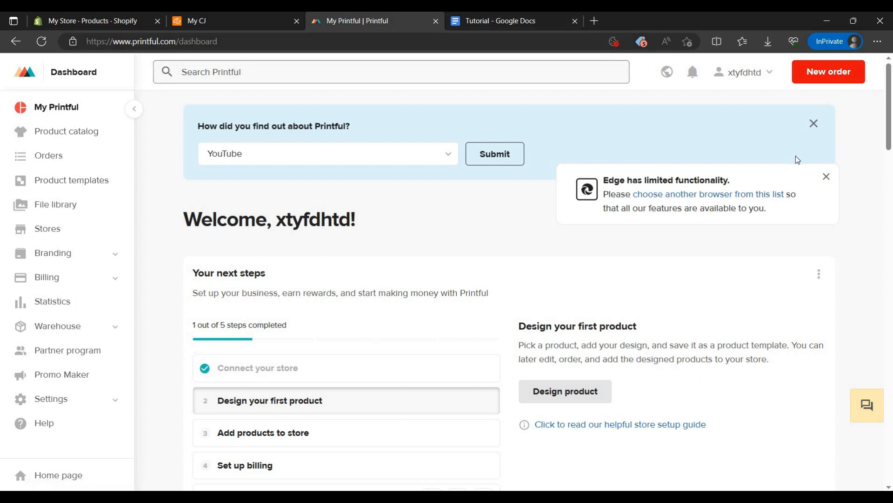
click(826, 178)
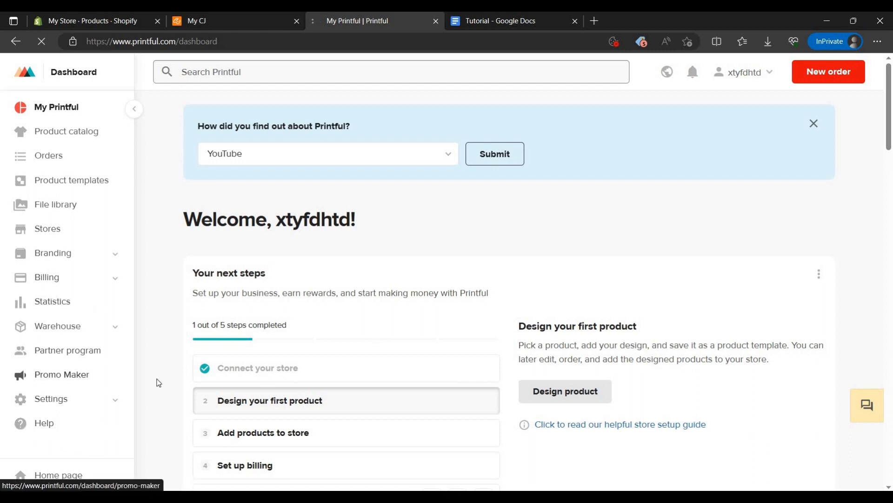
Step: Open Printful's shipping settings and check which stores can be chosen, keeping My Store selected
click(116, 398)
scroll(60, 279, down, 4)
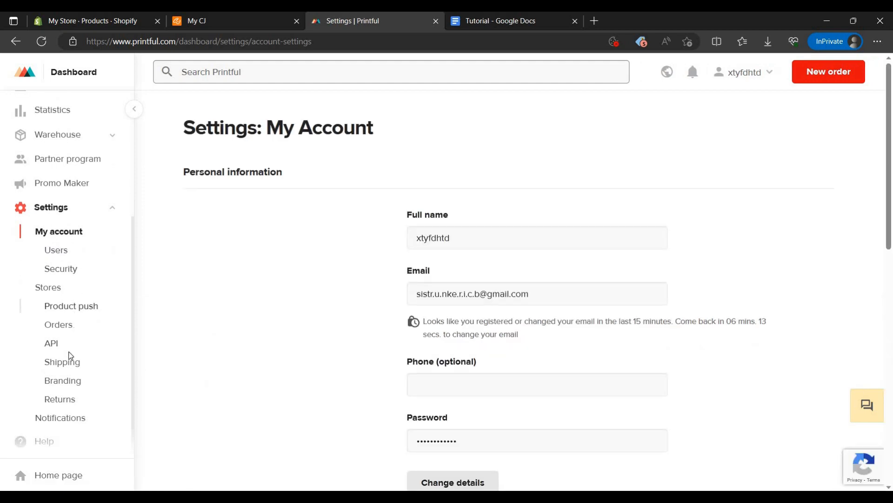
click(37, 364)
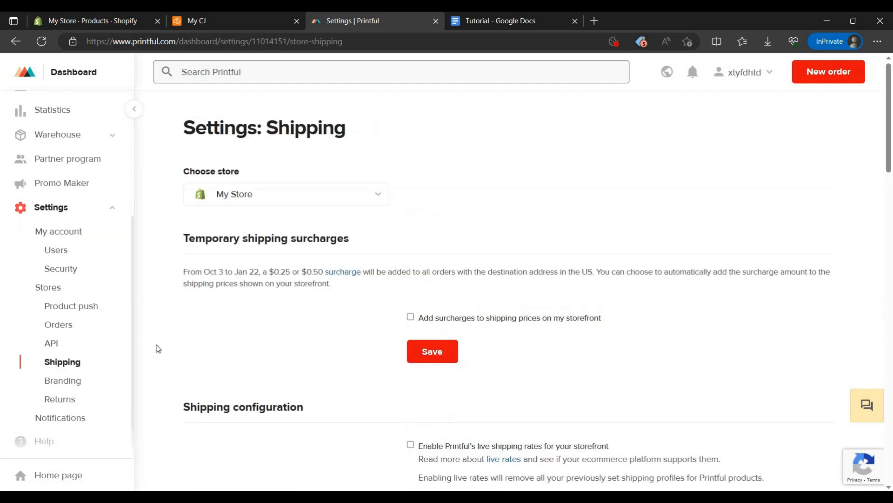
scroll(289, 251, down, 3)
scroll(211, 160, up, 1)
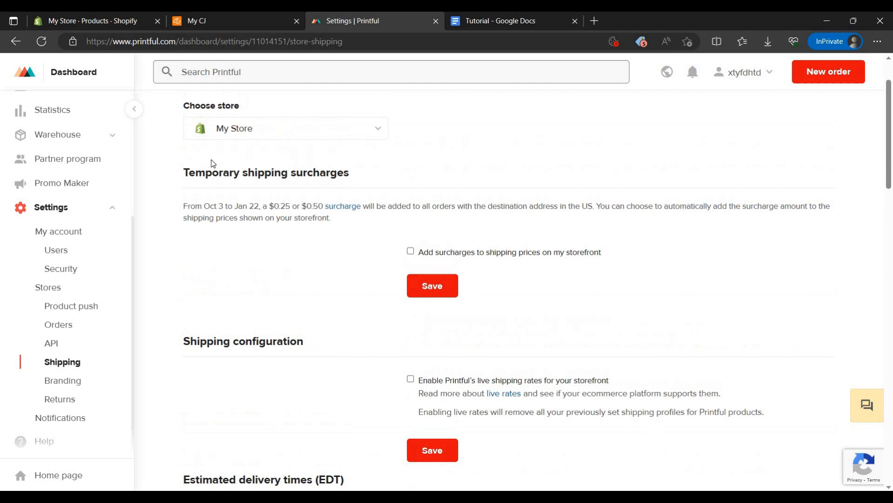
click(307, 141)
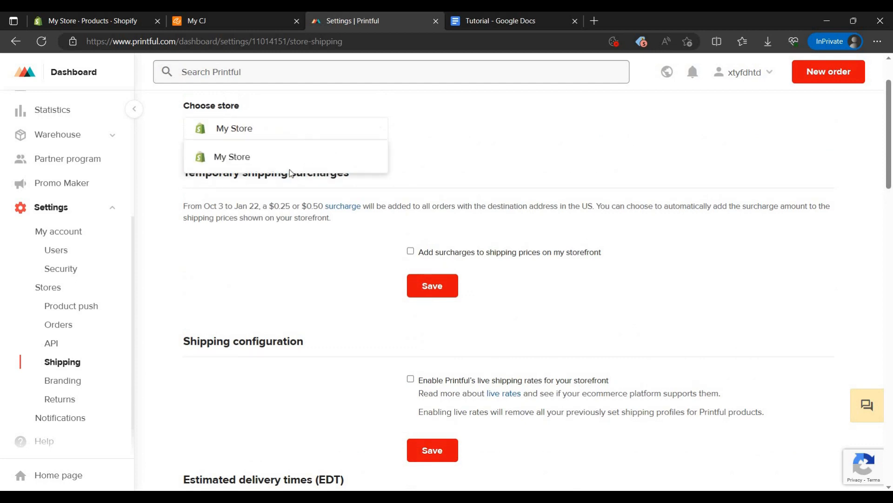
click(252, 108)
Step: Reorder the open pages so Shopify follows My CJ, and return to the shipping configuration section in Printful
drag(53, 22, 145, 75)
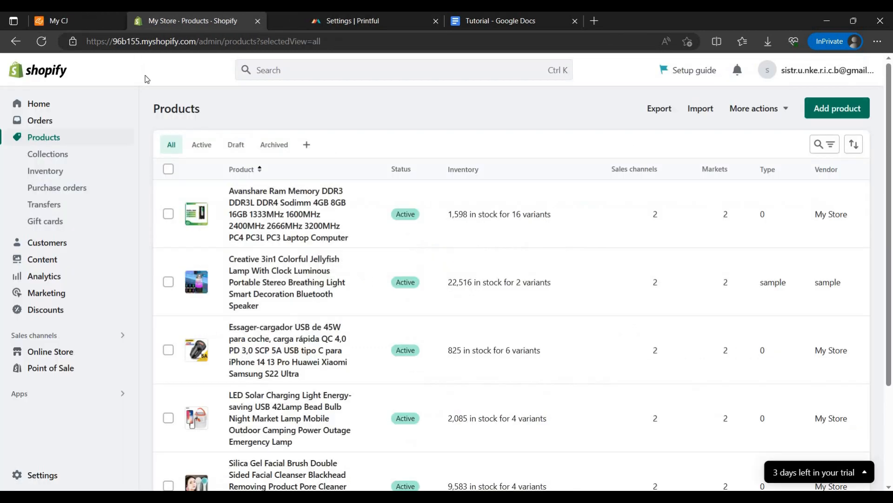
click(314, 16)
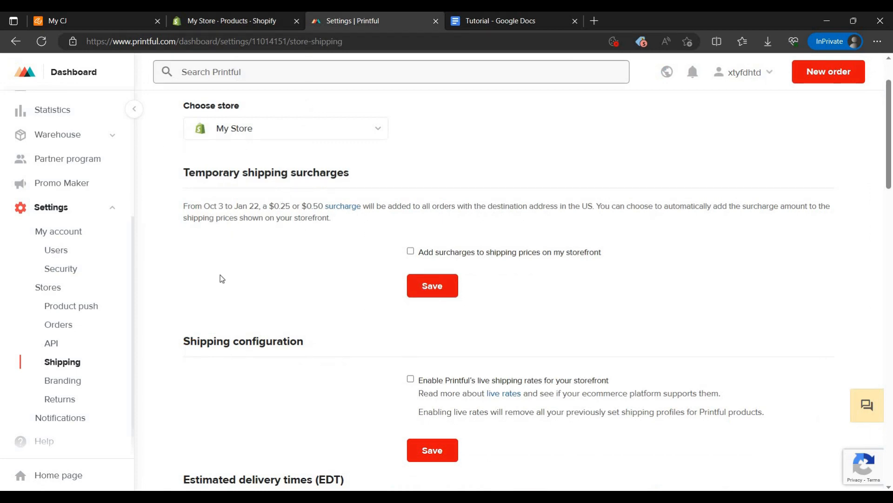
scroll(345, 179, down, 3)
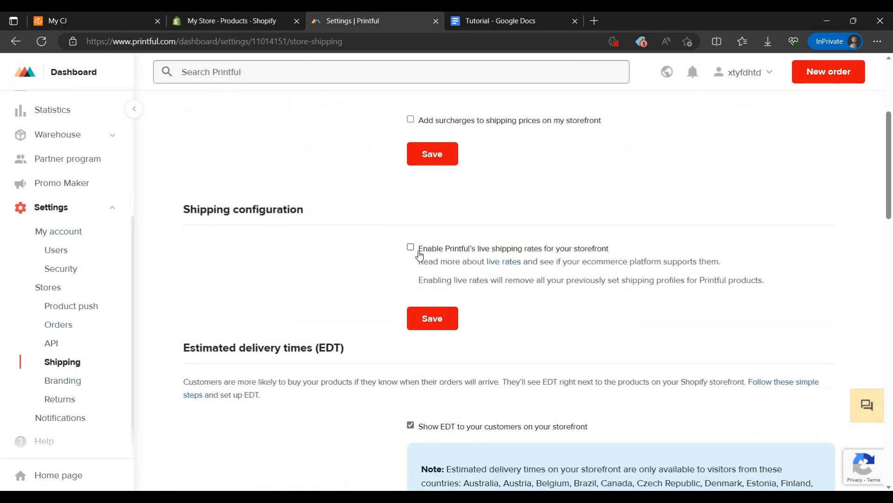
Step: Enable Printful's live shipping rates for the storefront and check the free shipping option for checkout
click(418, 253)
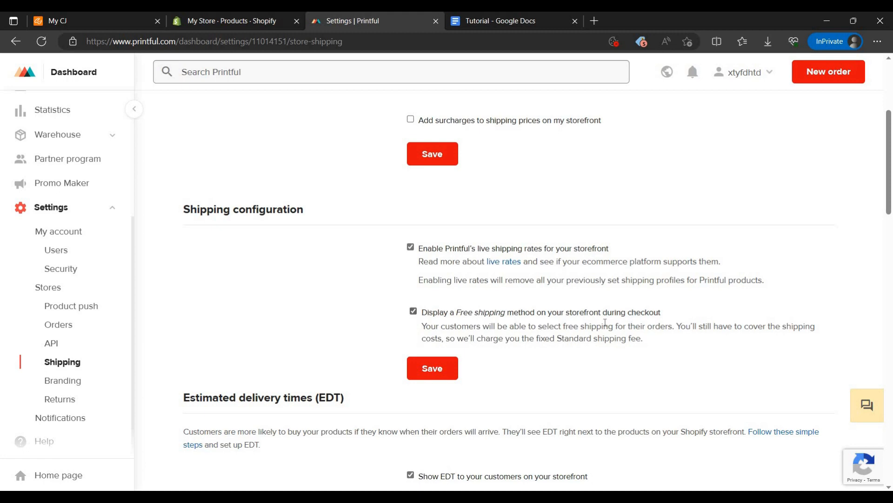
scroll(605, 322, down, 3)
scroll(640, 305, down, 1)
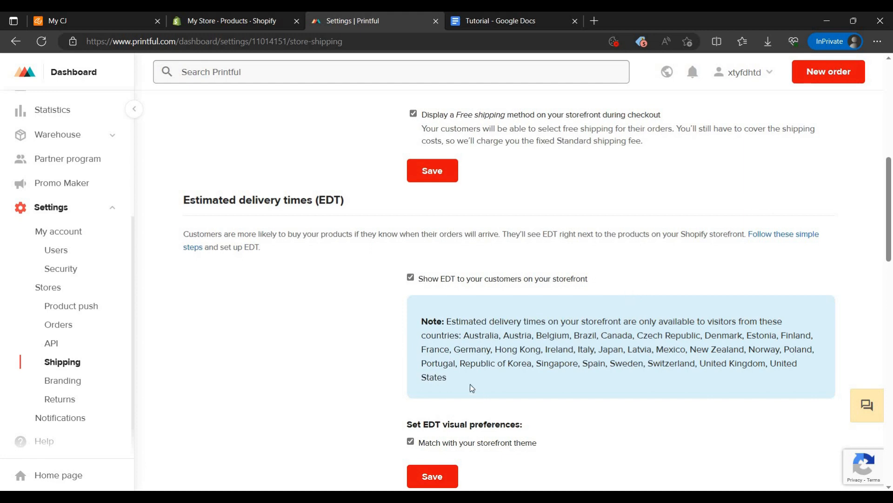
Step: Examine Printful's estimated delivery times, the USA & Canada standard shipping methods and the storefront language settings
scroll(472, 388, down, 3)
scroll(222, 205, up, 3)
scroll(472, 243, down, 3)
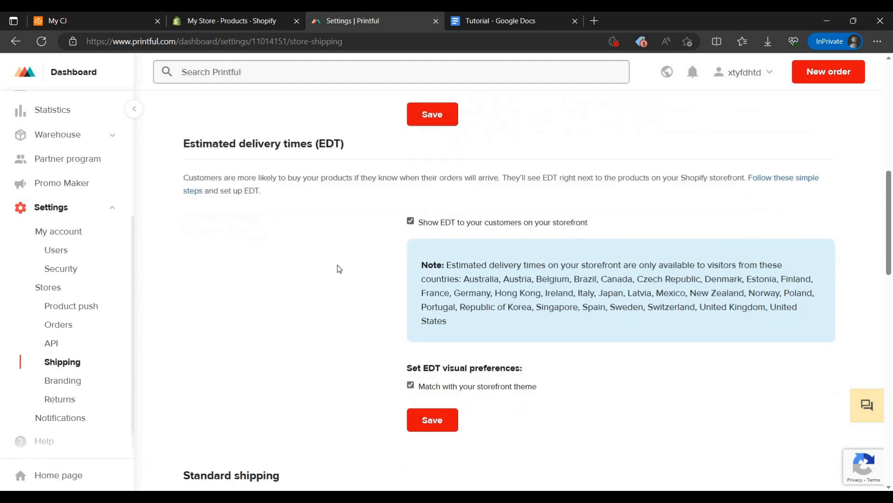
scroll(246, 298, down, 4)
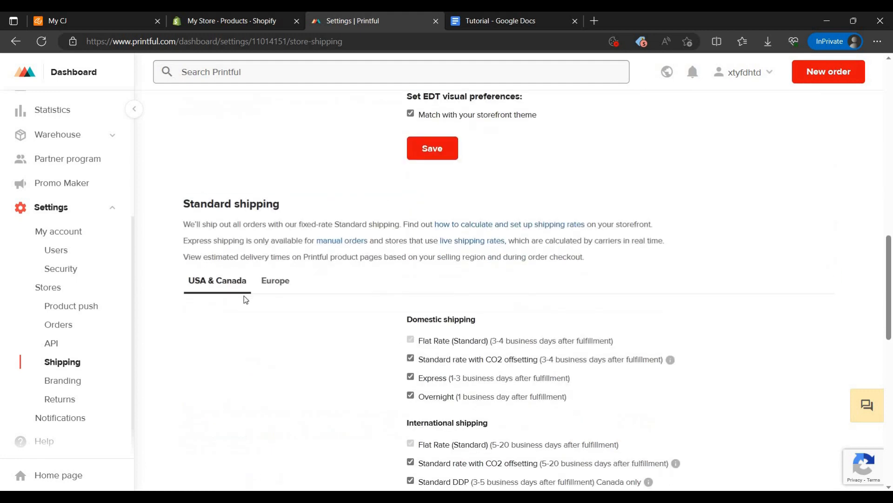
scroll(504, 285, down, 2)
scroll(490, 253, down, 1)
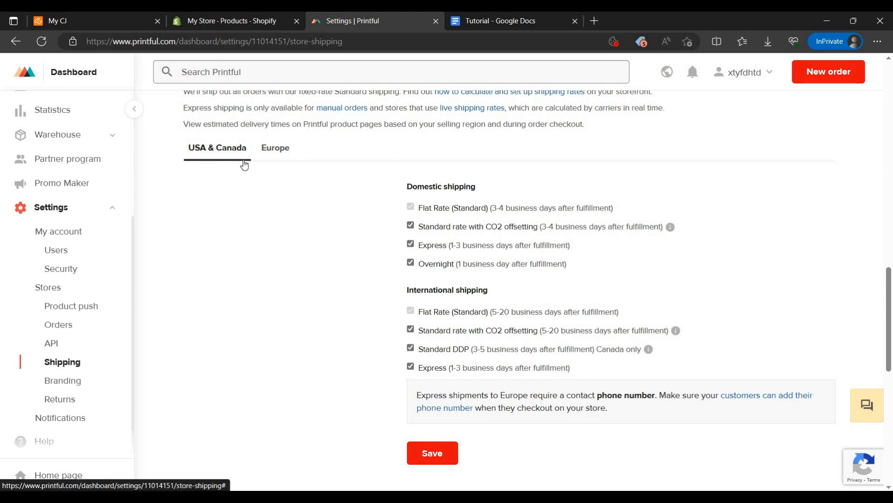
scroll(596, 319, down, 4)
scroll(549, 319, up, 4)
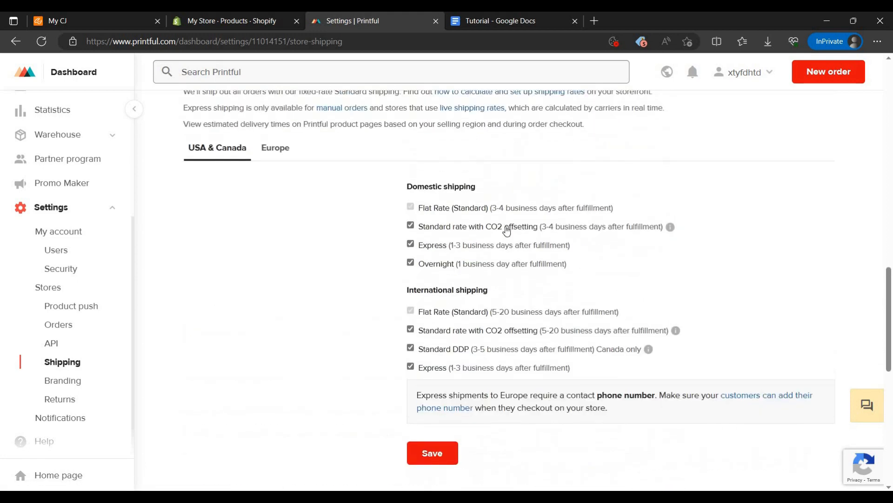
scroll(524, 331, up, 1)
scroll(495, 280, down, 2)
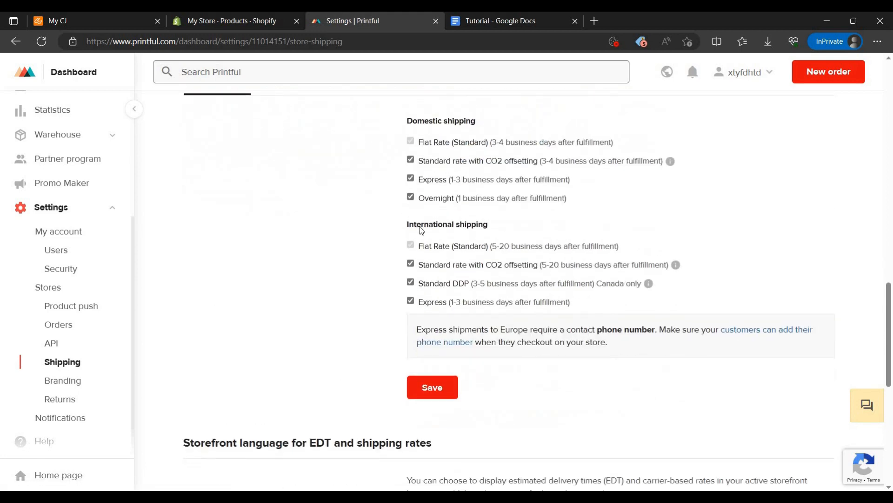
scroll(606, 257, down, 5)
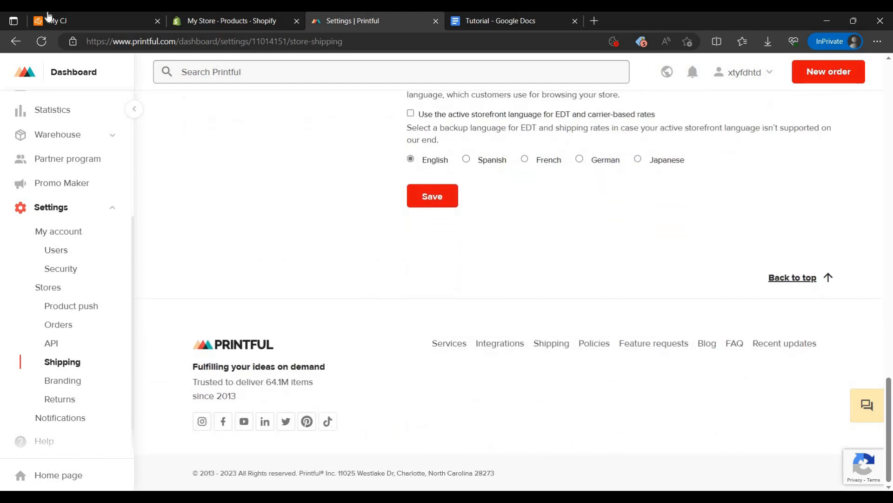
Step: Move the Shopify page ahead of the others, and close the CJ and Printful pages
drag(200, 16, 83, 15)
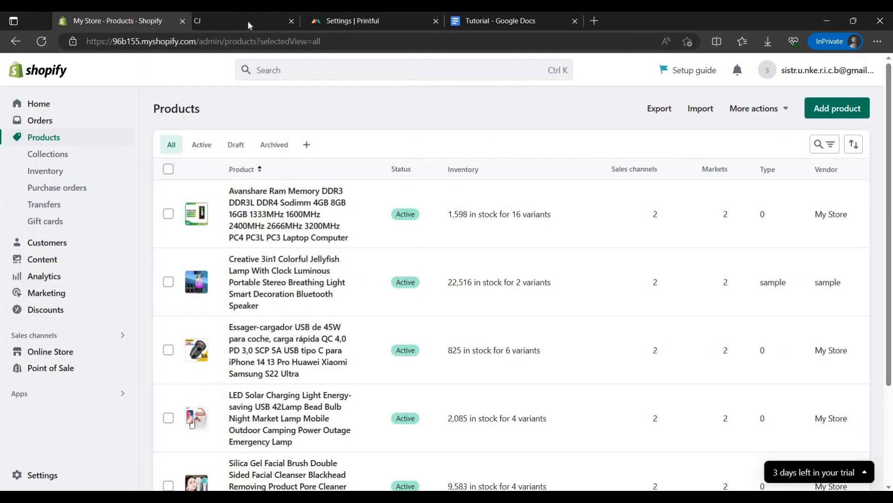
click(250, 23)
click(296, 20)
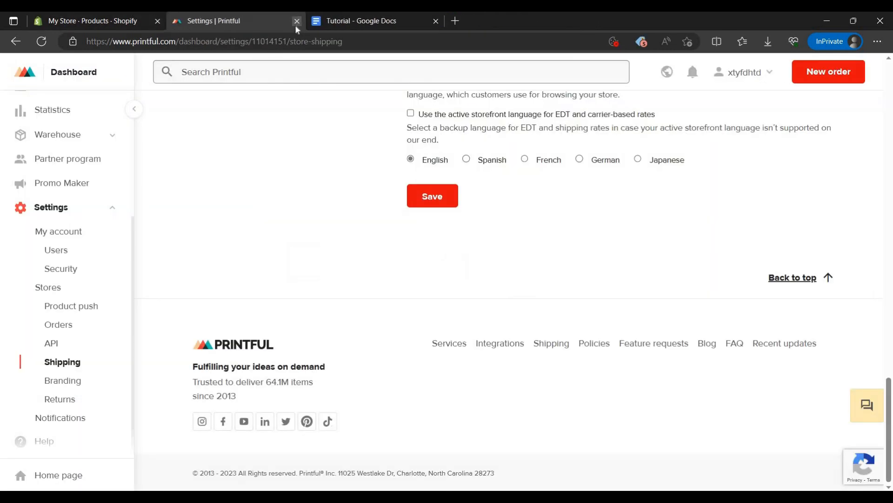
click(296, 21)
click(116, 18)
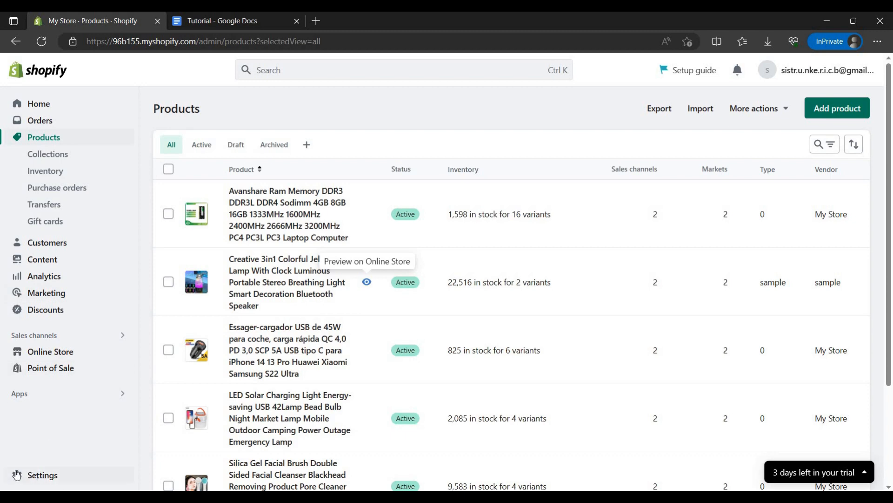
Step: Open the Shopify store's shipping and delivery settings and review the shipping rates, local delivery and local pickup options
click(41, 105)
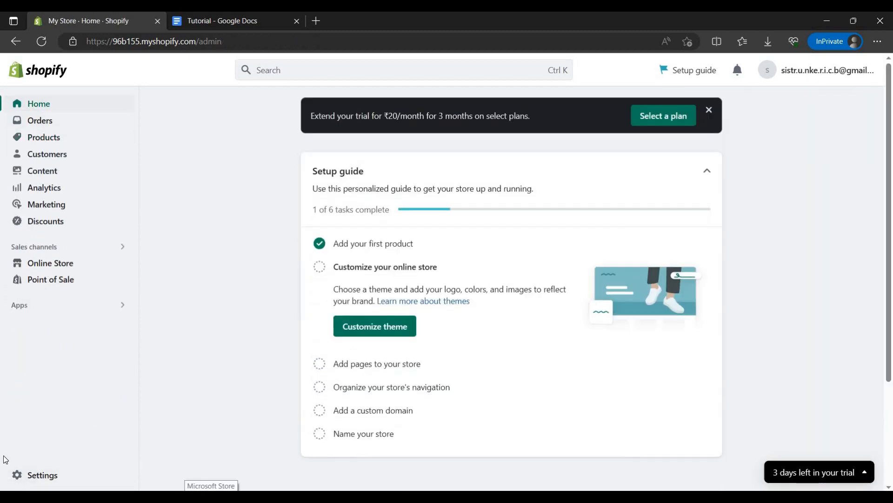
click(42, 474)
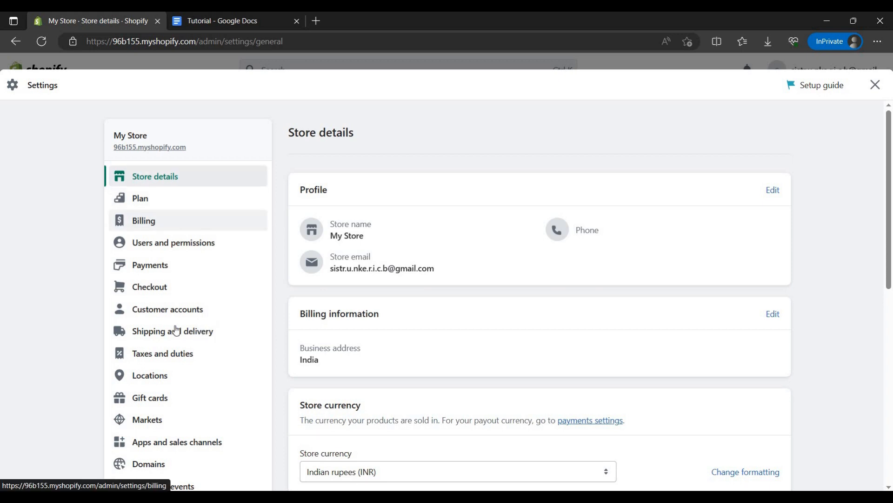
click(143, 339)
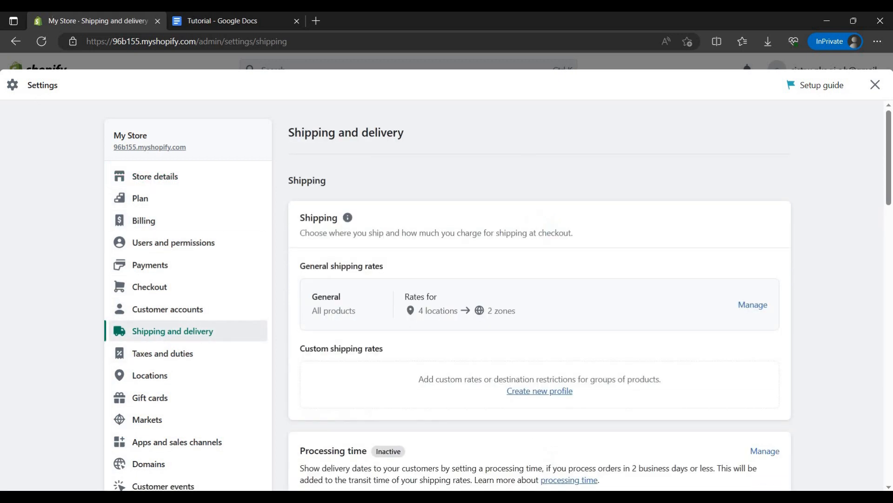
scroll(823, 333, down, 2)
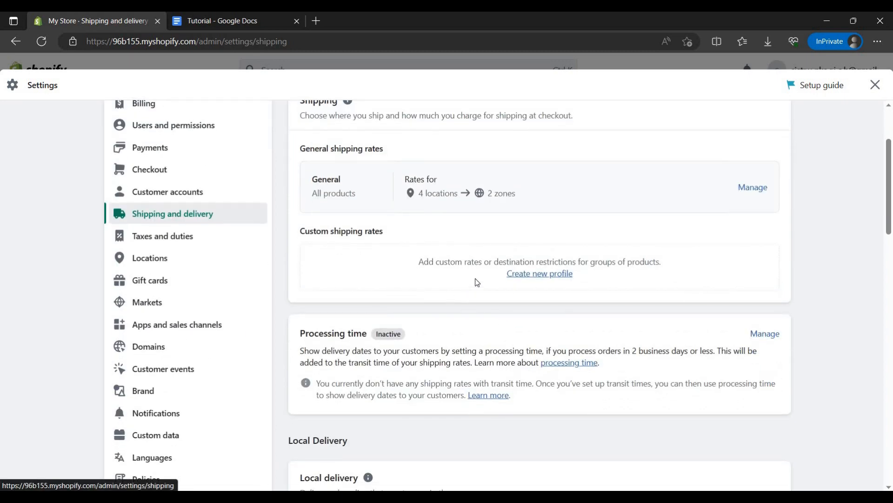
scroll(614, 325, down, 3)
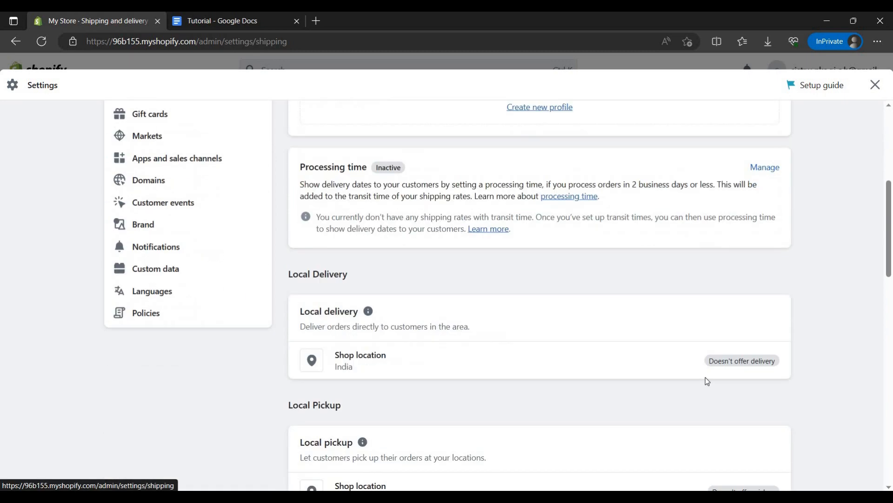
scroll(742, 369, down, 3)
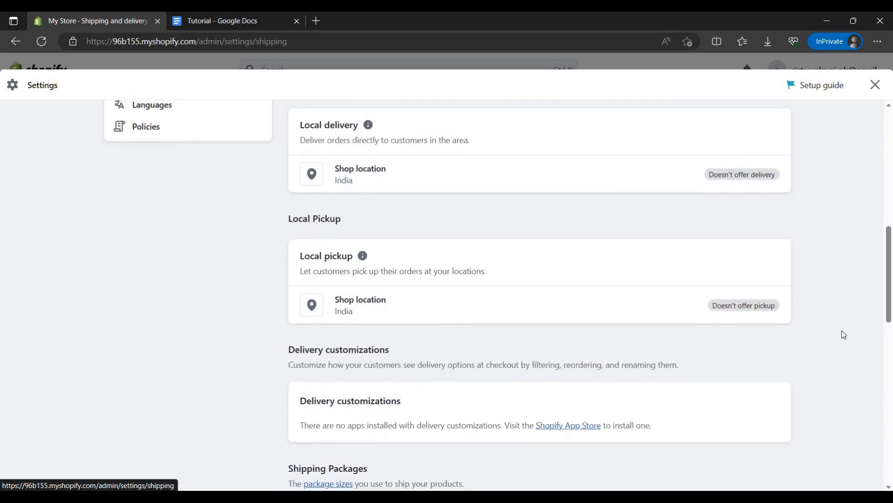
scroll(841, 330, up, 7)
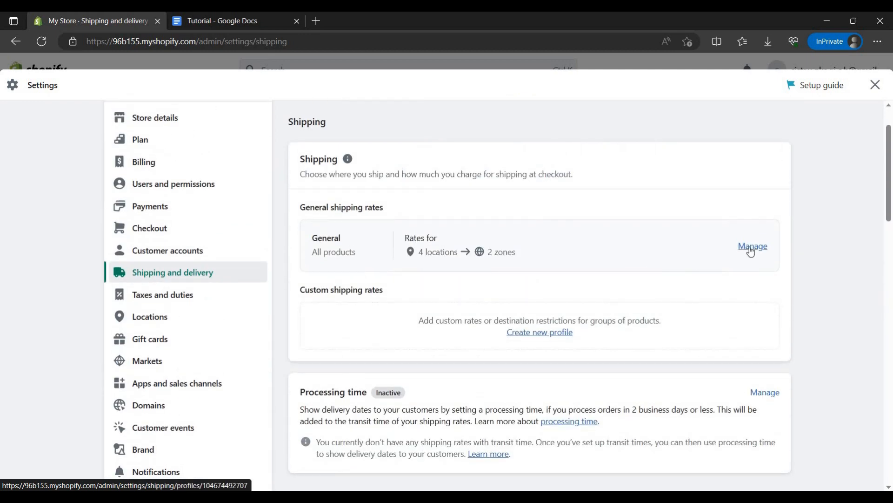
Step: Open the general shipping rates profile and add a Standard rate priced at ₹99 to the Domestic zone
click(749, 247)
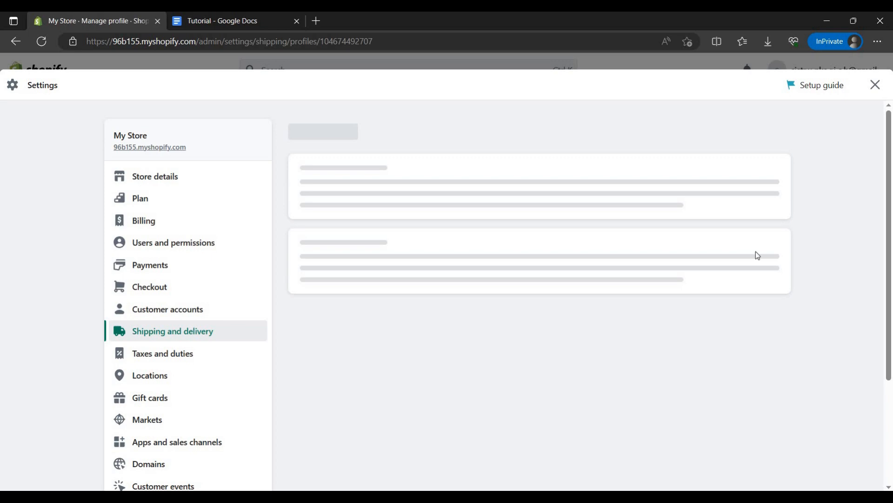
scroll(535, 303, down, 5)
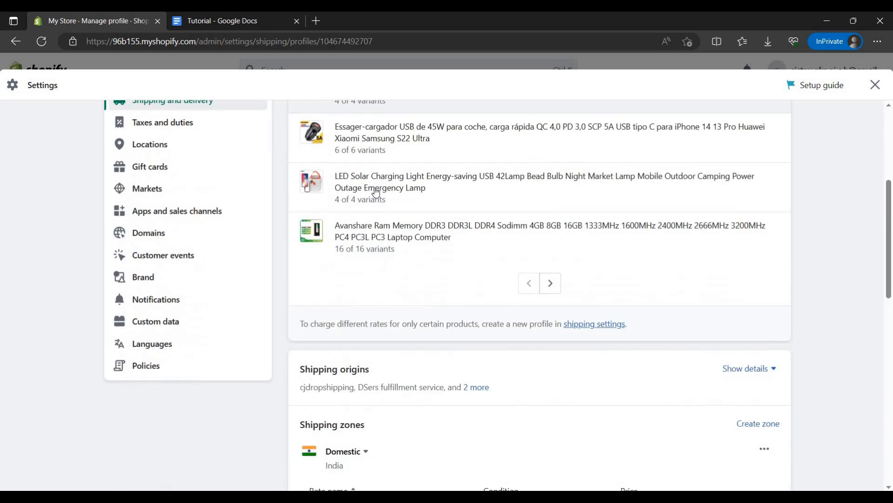
scroll(395, 337, down, 4)
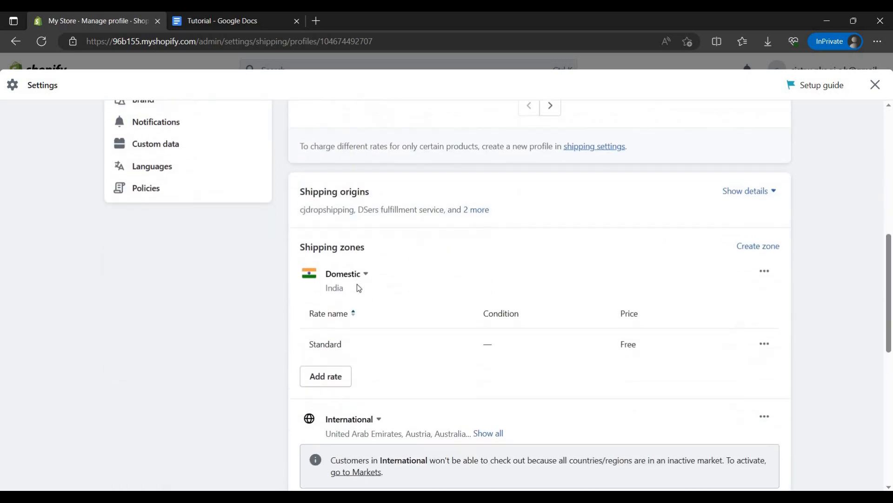
click(325, 380)
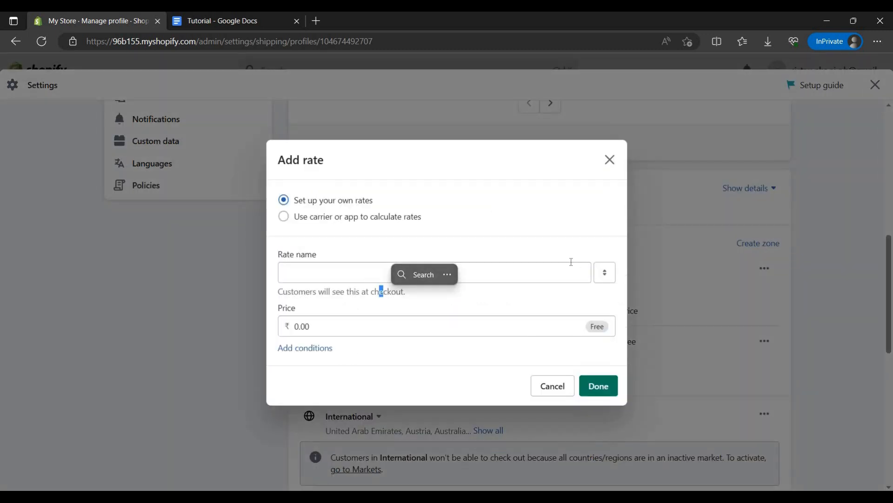
click(558, 278)
click(530, 296)
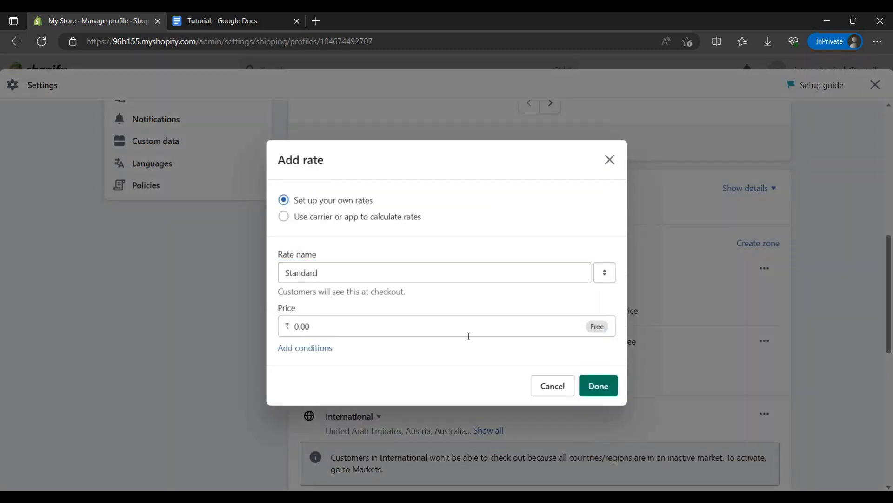
click(469, 335)
key(BackSpace)
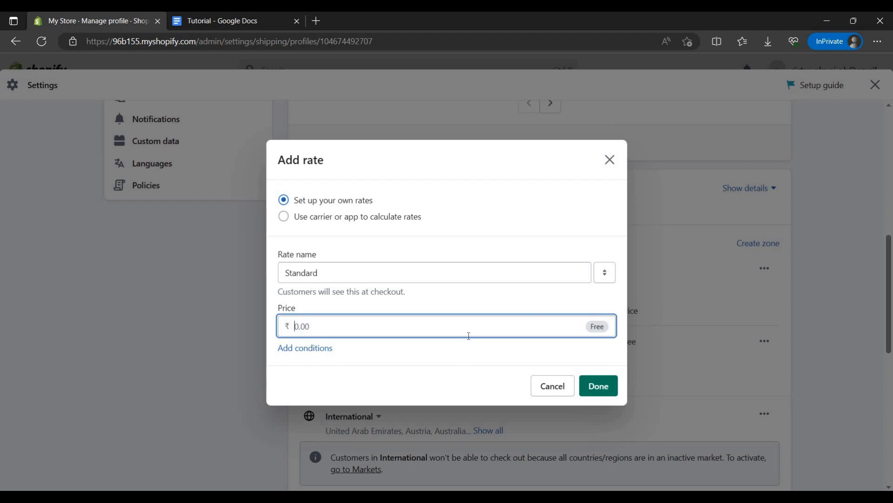
text(1)
key(BackSpace)
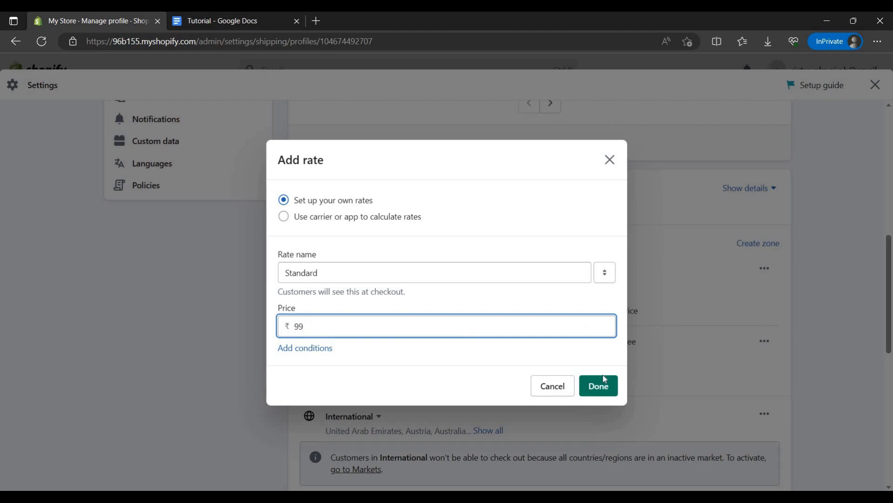
click(599, 386)
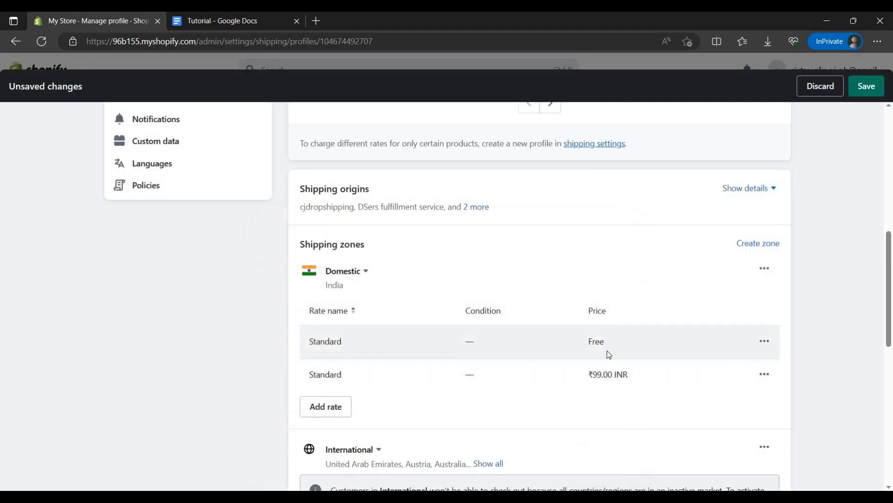
Step: Check which markets the International shipping zone belongs to
scroll(520, 358, down, 2)
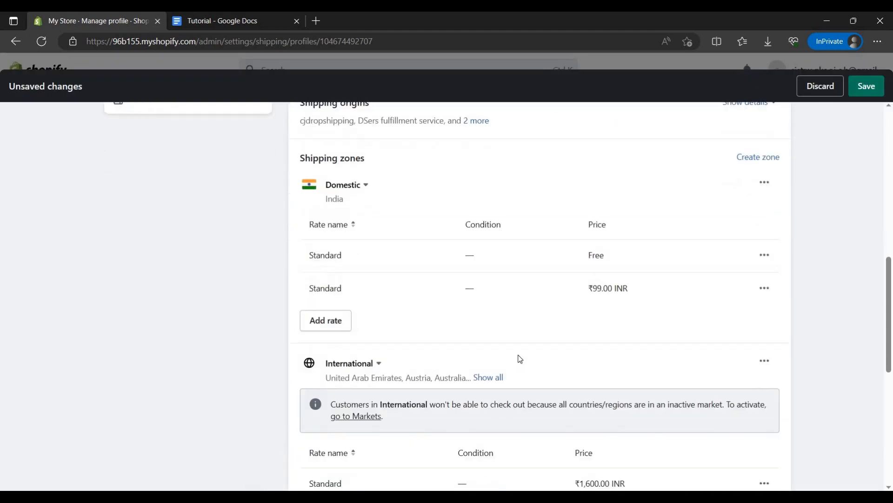
scroll(520, 358, down, 3)
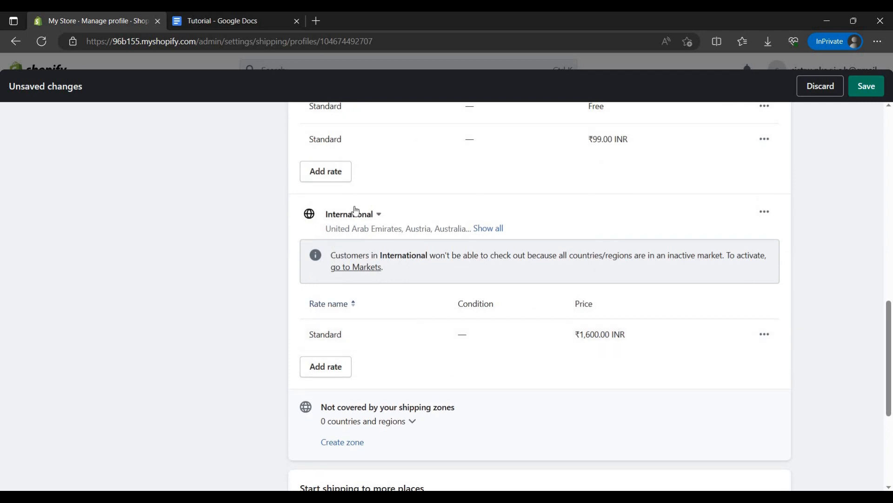
click(355, 212)
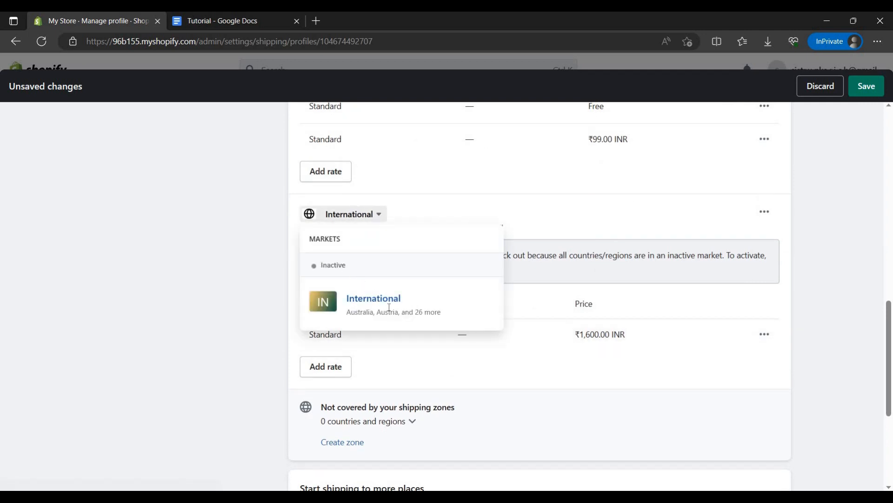
click(297, 285)
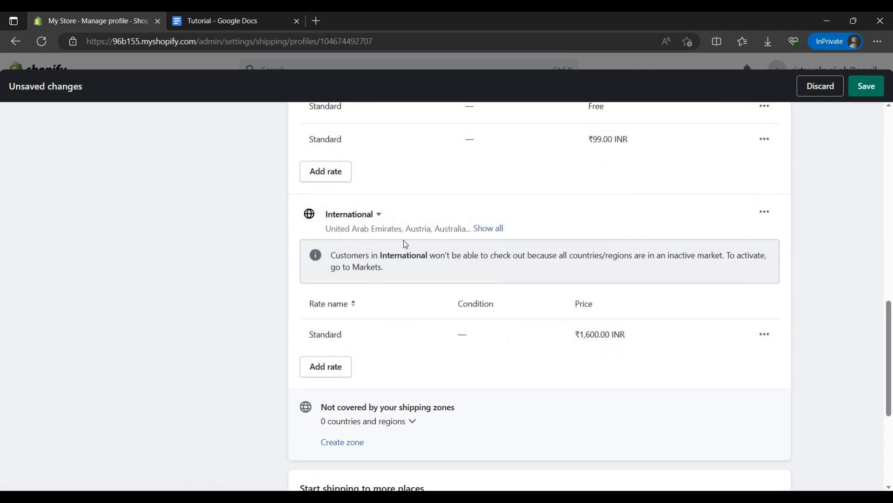
Step: Add a Standard rate priced at ₹2,000 to the International shipping zone
click(321, 366)
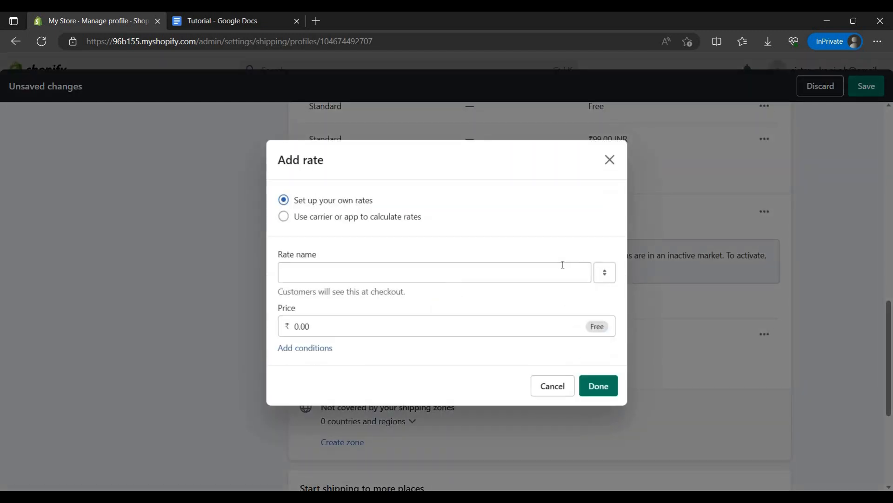
click(469, 275)
click(435, 296)
click(428, 324)
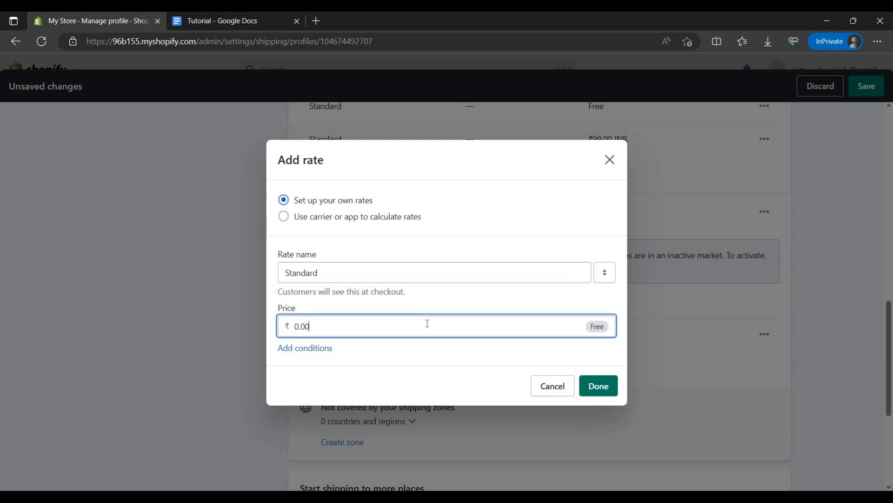
text(2000)
key(shift+Home)
key(BackSpace)
click(608, 391)
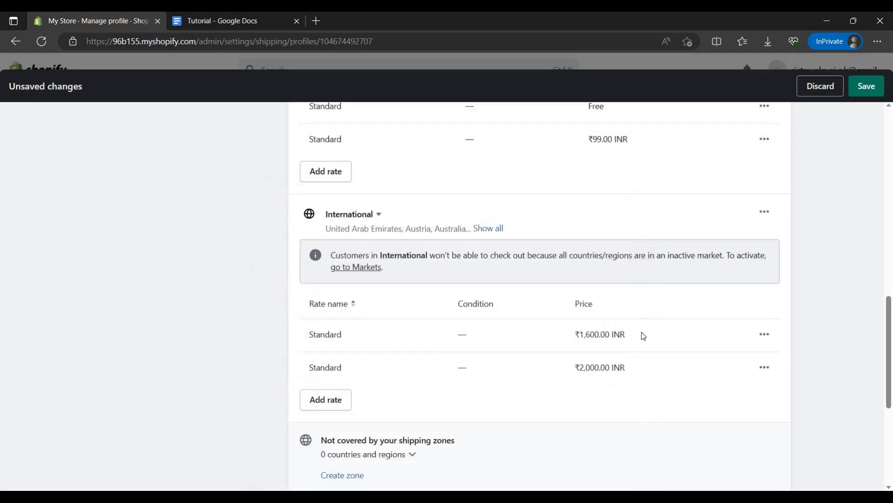
Step: Review the edited shipping profile from its products down to the section about shipping to more places
scroll(642, 335, up, 10)
scroll(741, 335, down, 4)
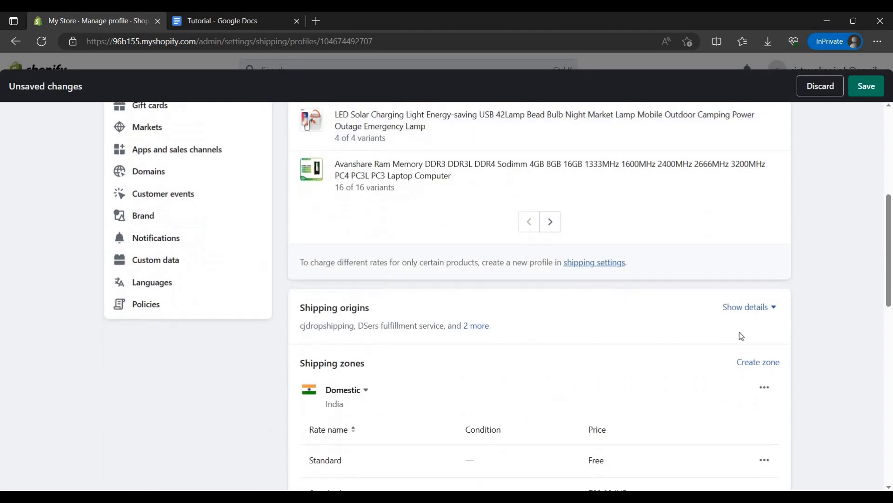
scroll(742, 336, down, 12)
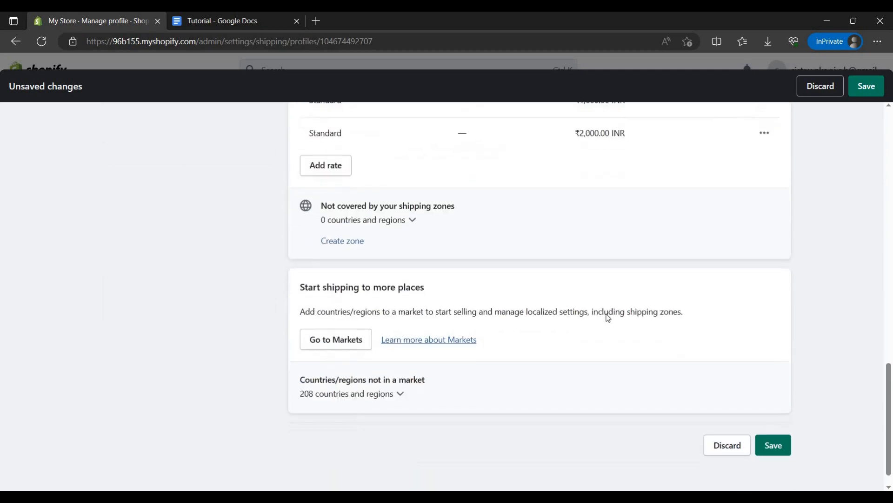
Step: Review the profile's products, the Domestic and International zone rates, and the actions available for the International zone
scroll(608, 318, up, 15)
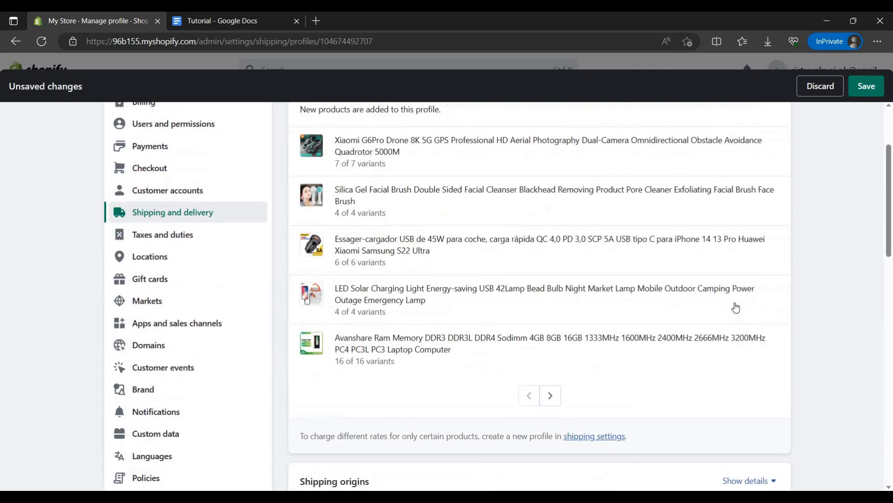
scroll(735, 308, up, 3)
scroll(732, 378, down, 7)
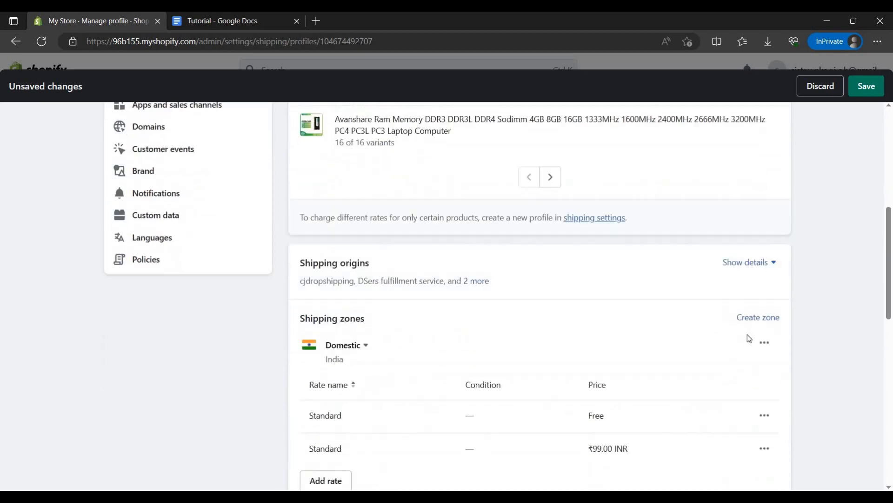
scroll(735, 316, down, 3)
scroll(740, 300, up, 3)
scroll(752, 372, down, 1)
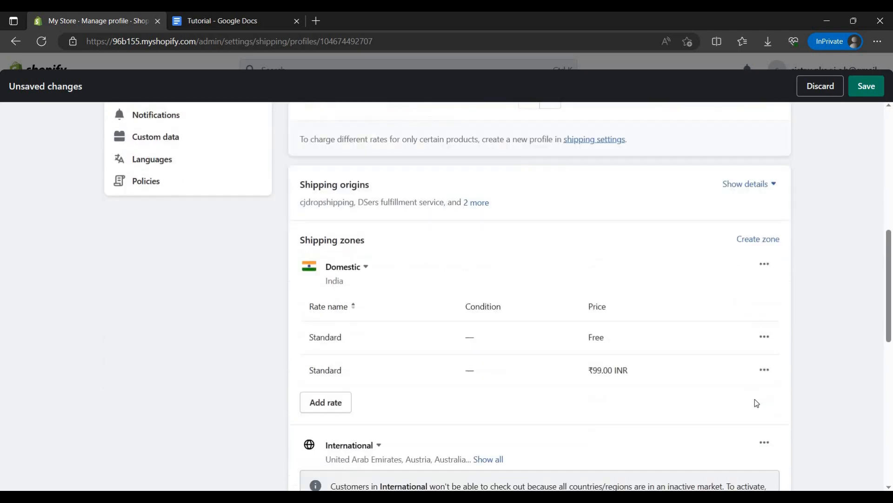
scroll(726, 391, down, 5)
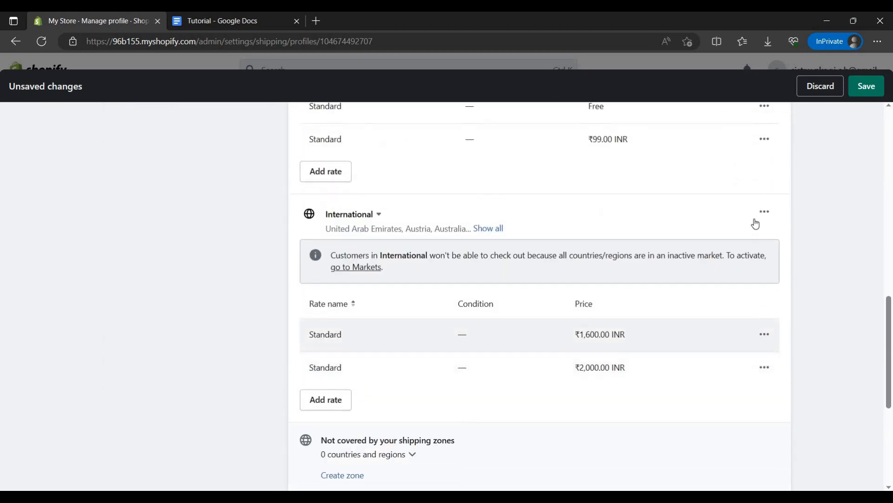
click(764, 212)
click(745, 296)
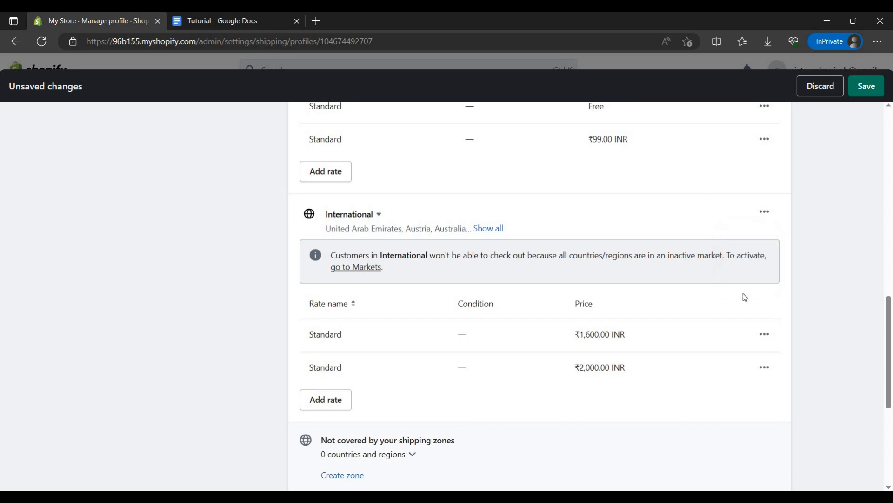
scroll(744, 297, up, 6)
scroll(307, 246, down, 5)
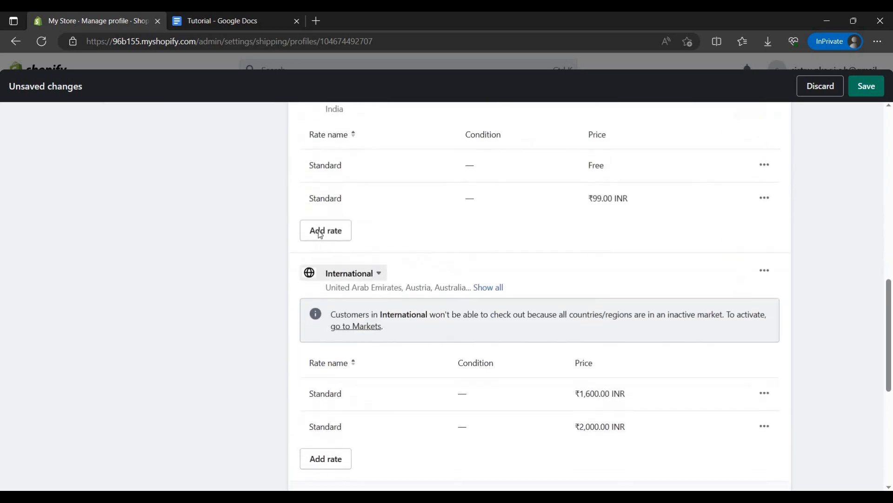
click(320, 232)
click(325, 216)
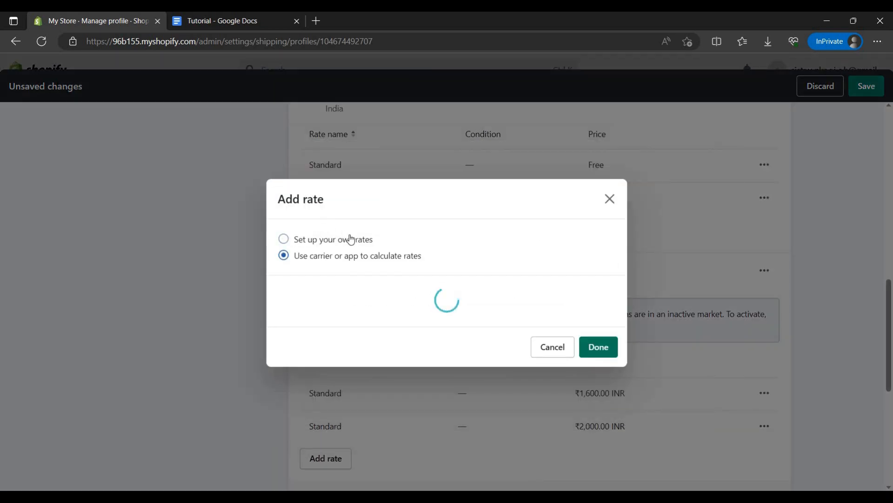
click(354, 239)
click(393, 277)
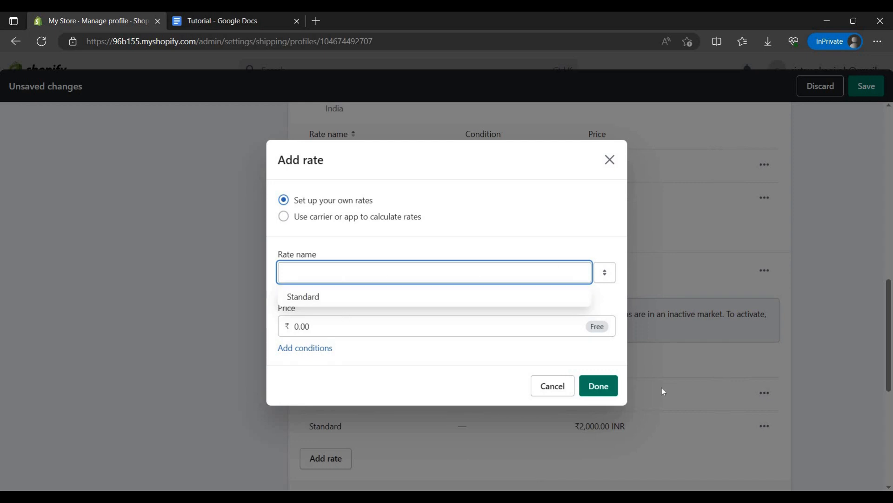
click(671, 270)
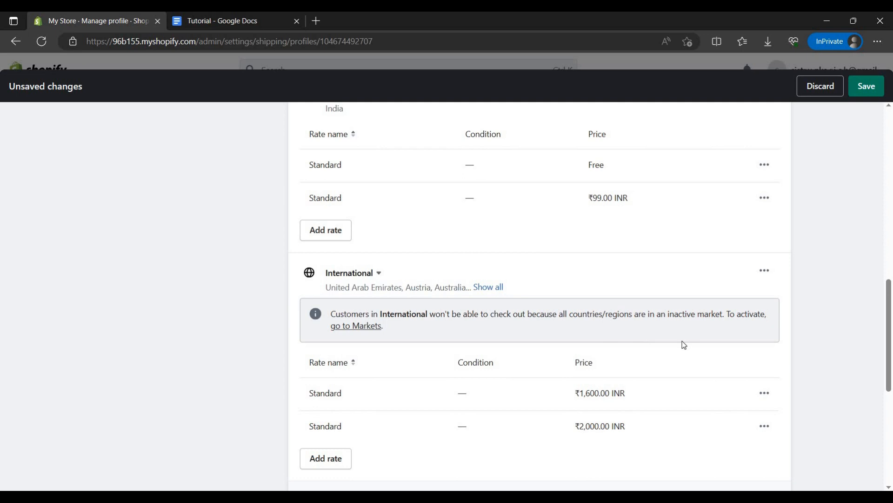
Step: Save the shipping profile with the added Domestic and International rates
click(884, 87)
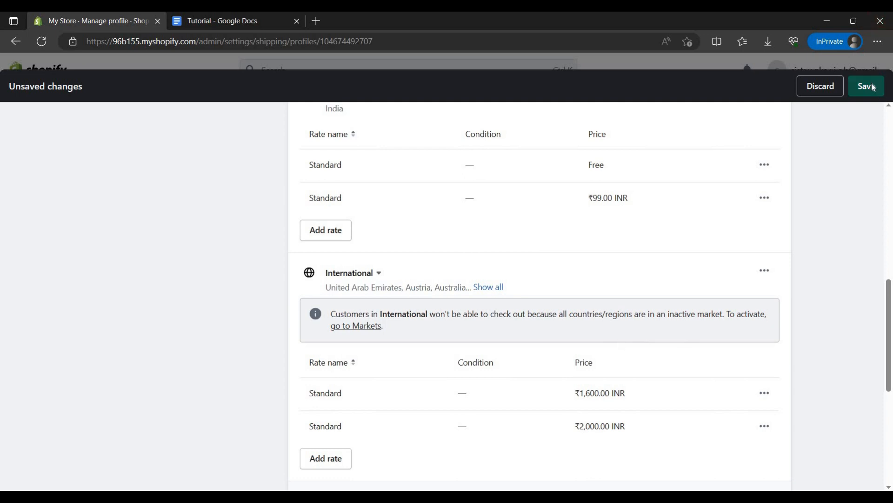